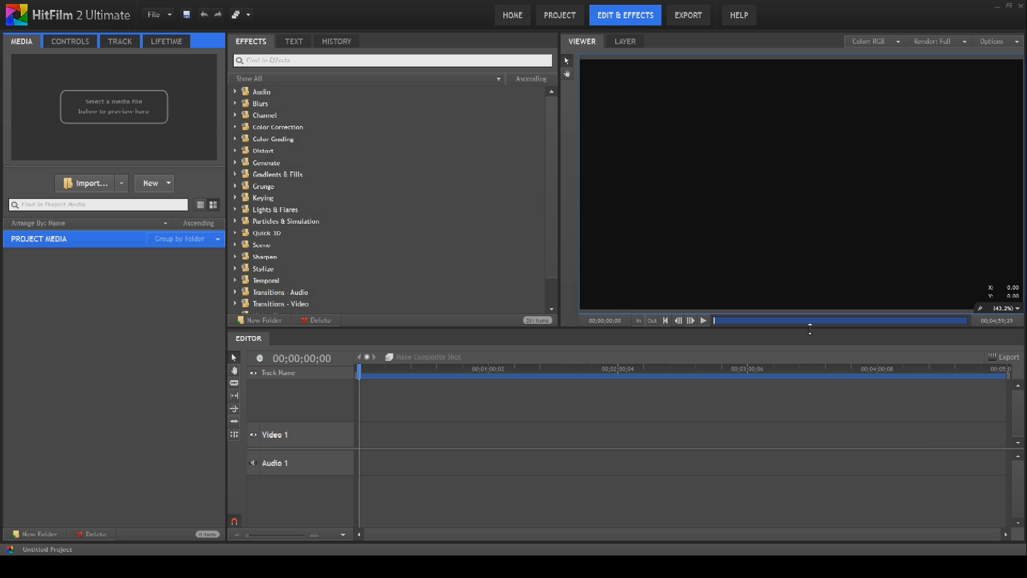
# Create a new composite shot named Shot_Container with the 1080p 29.97 template
pyautogui.click(170, 186)
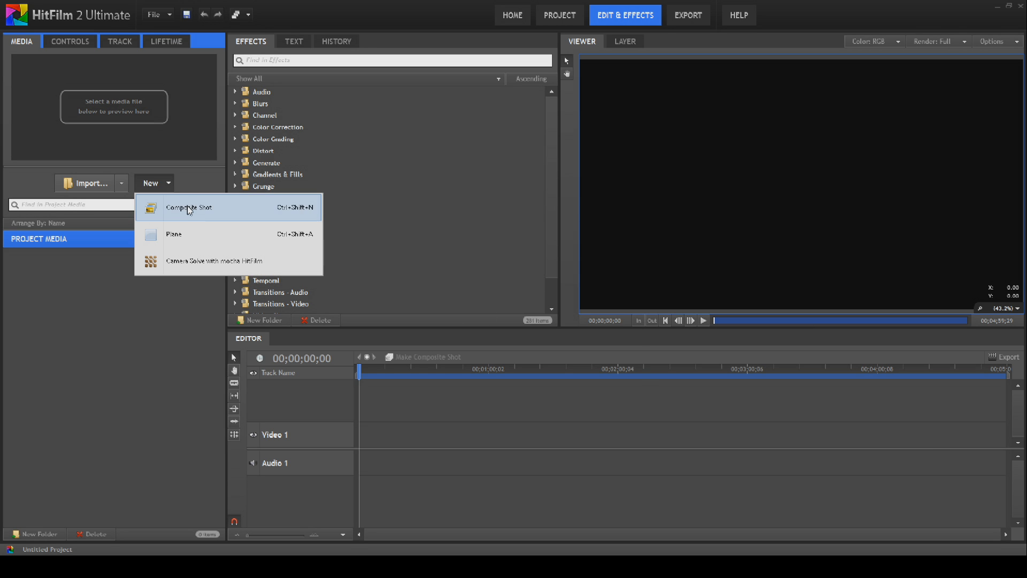
pyautogui.click(182, 207)
pyautogui.write('Sh')
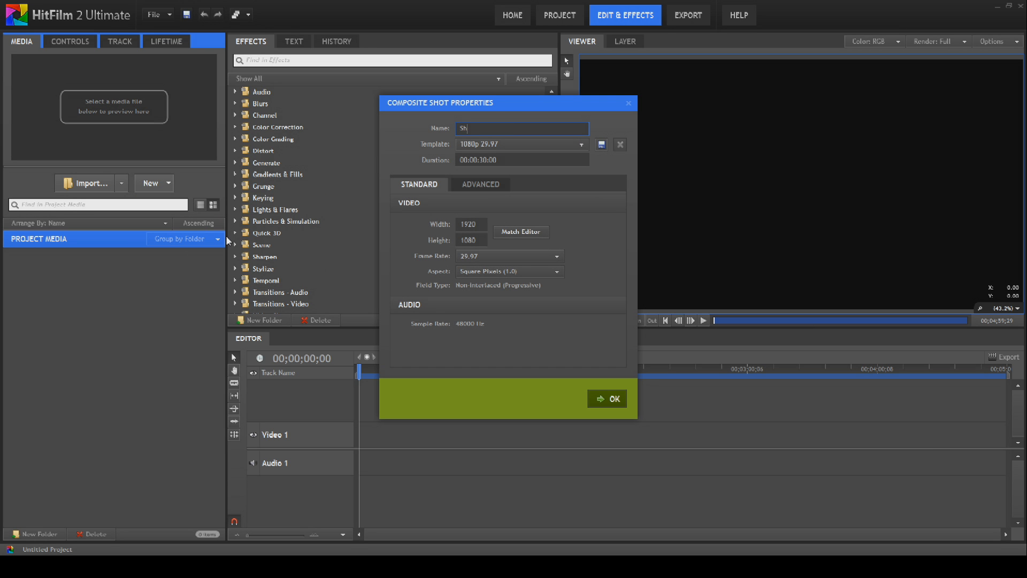
pyautogui.write('ot_Container')
pyautogui.press('Return')
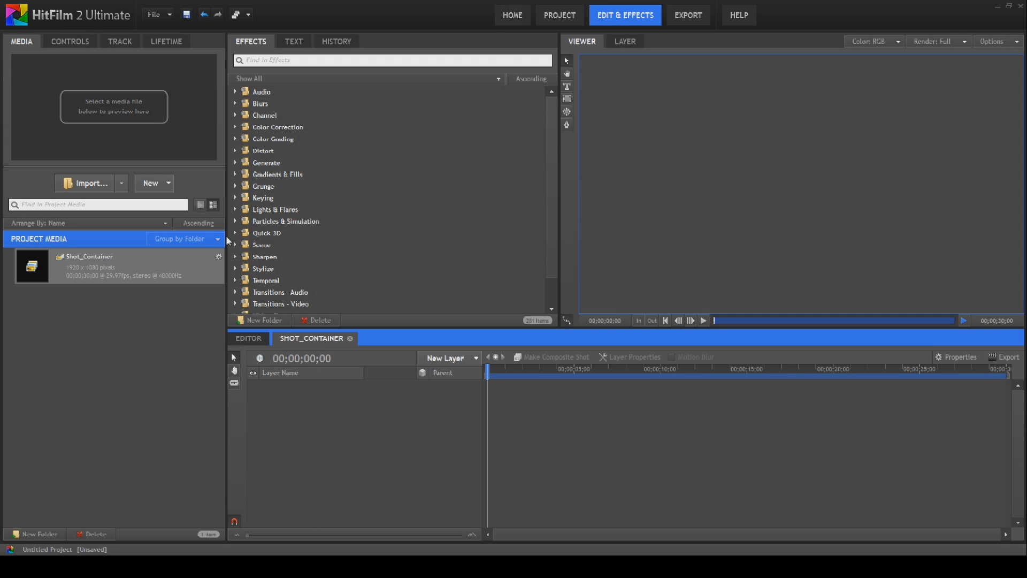
# Add a new white 1920 x 1080 plane layer named Brushed_Metal_Background to the composite shot
pyautogui.click(463, 358)
pyautogui.click(473, 381)
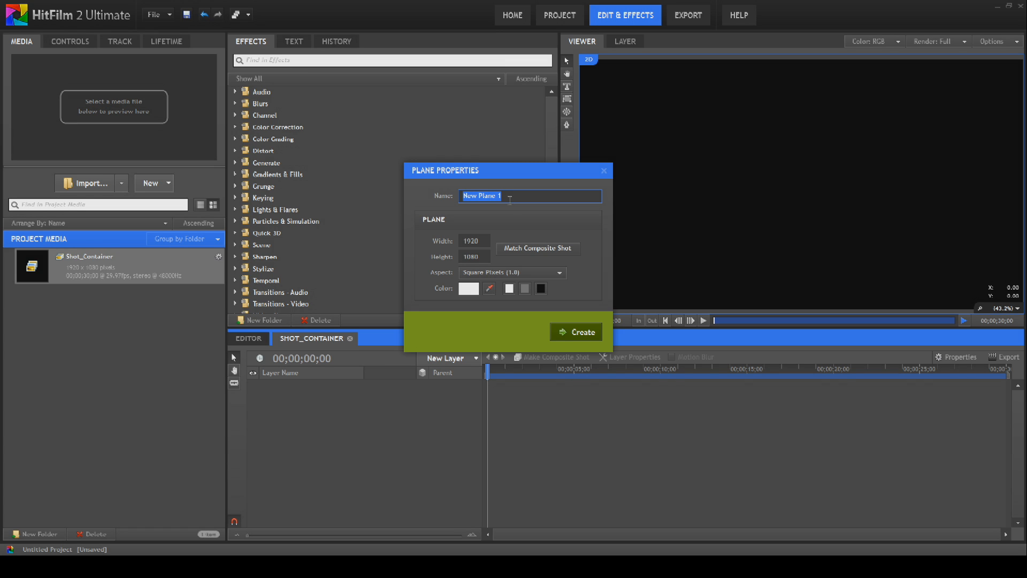
pyautogui.write('Brushed_Metalk')
pyautogui.press('BackSpace')
pyautogui.write('_Background')
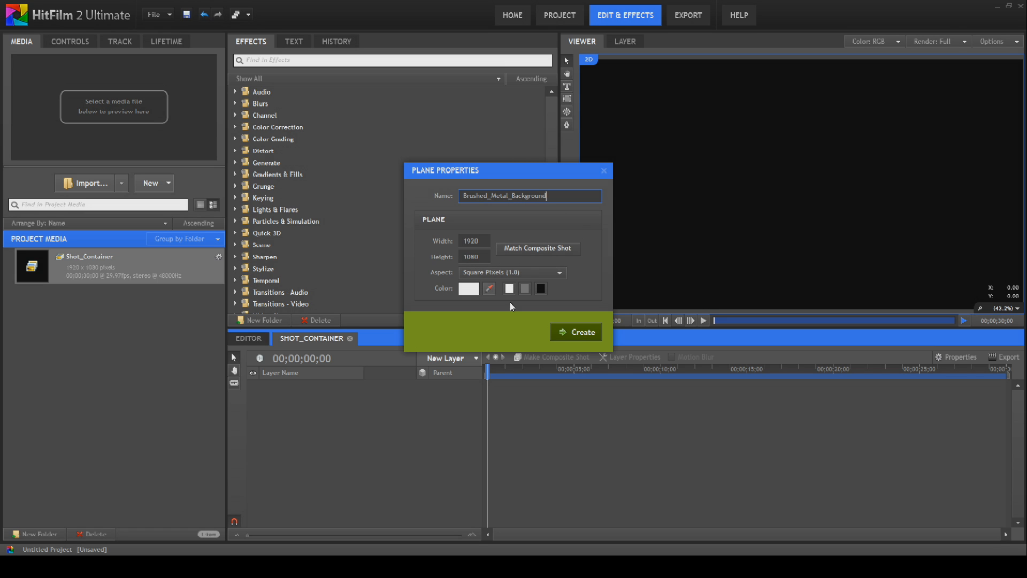
pyautogui.click(591, 338)
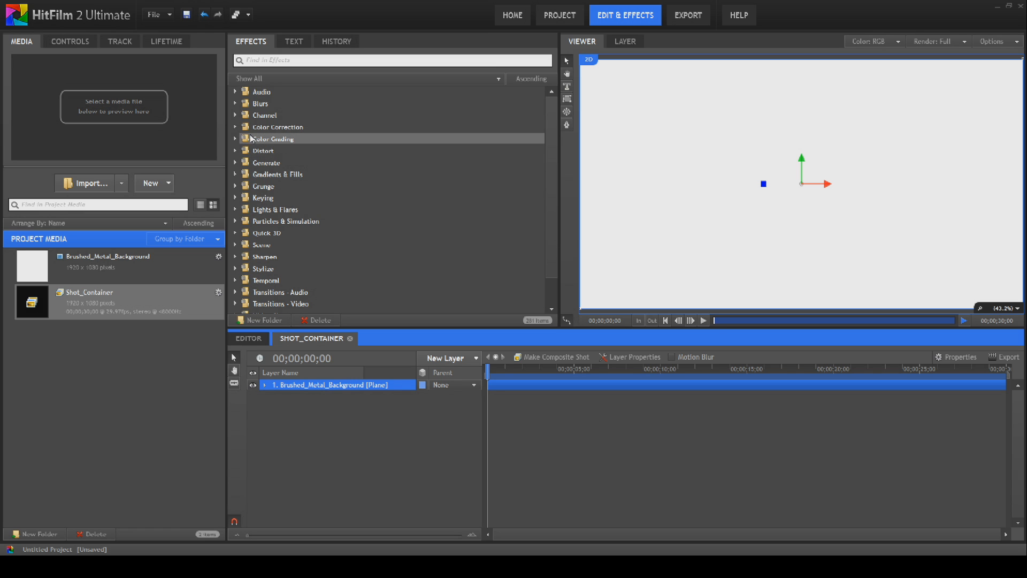
# Apply the Fractal Noise effect to the Brushed_Metal_Background plane
pyautogui.click(240, 163)
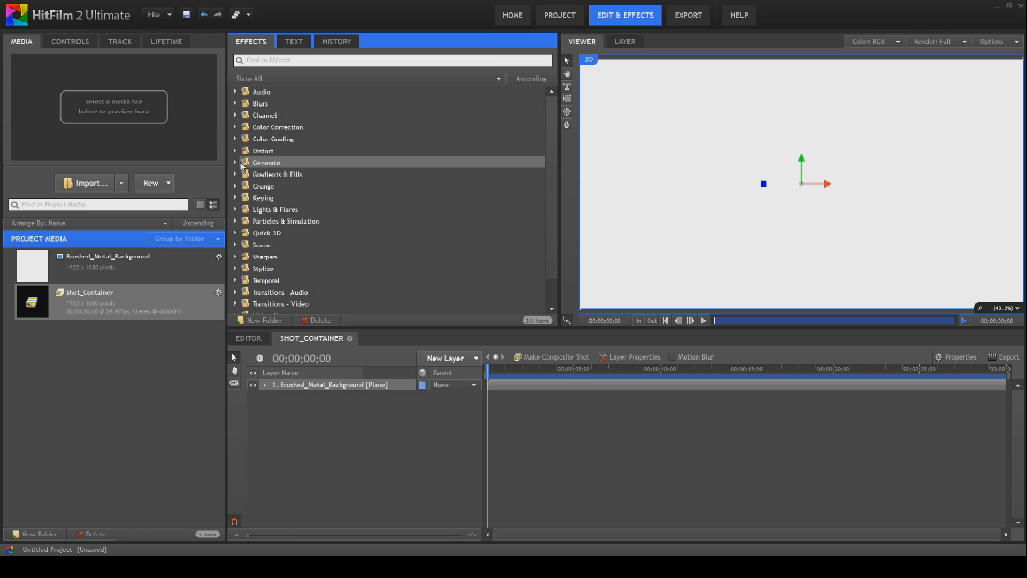
pyautogui.click(236, 162)
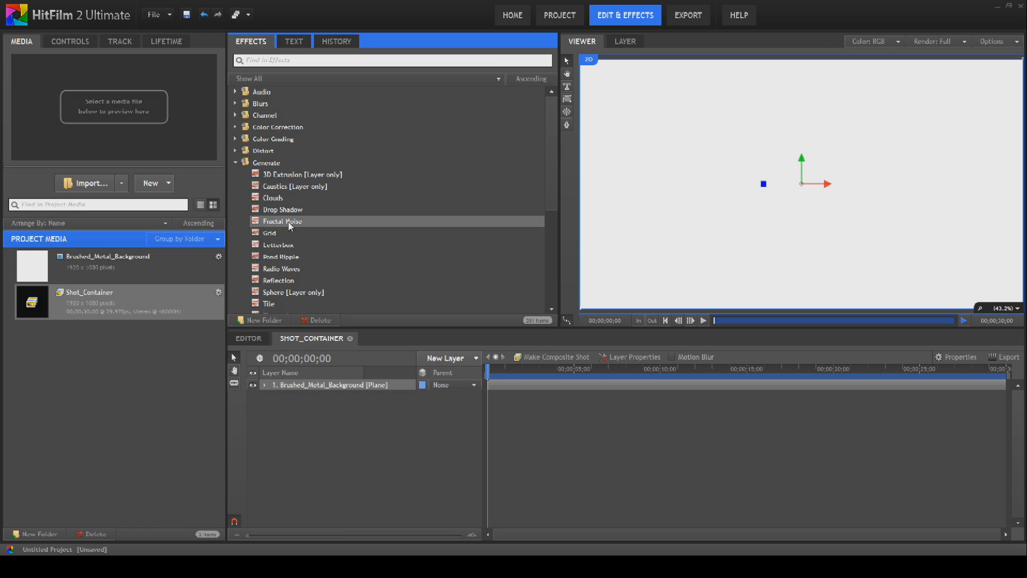
pyautogui.moveTo(289, 223); pyautogui.dragTo(348, 393)
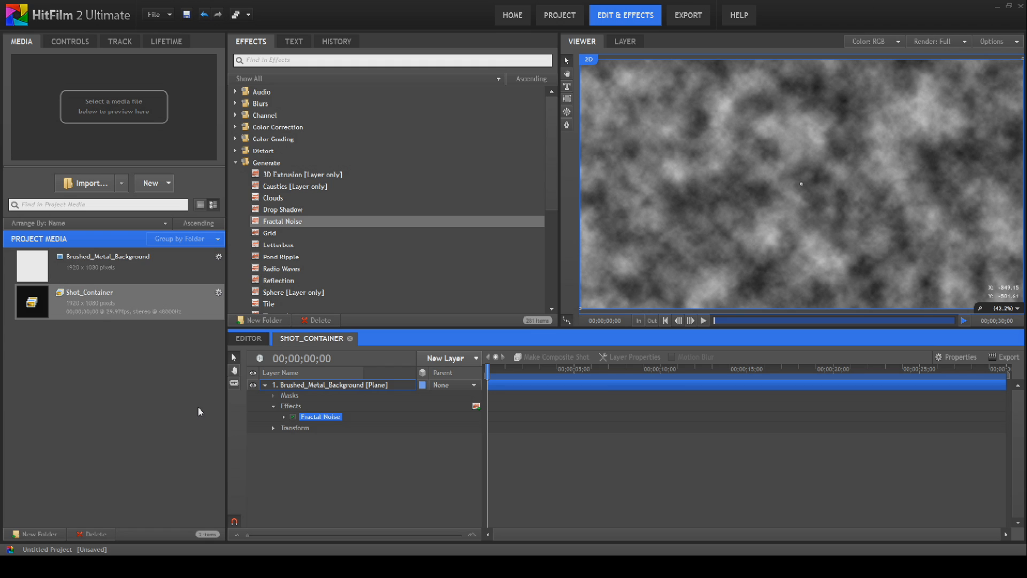
# Set the scale of the background plane's Fractal Noise to 1 px
pyautogui.click(284, 418)
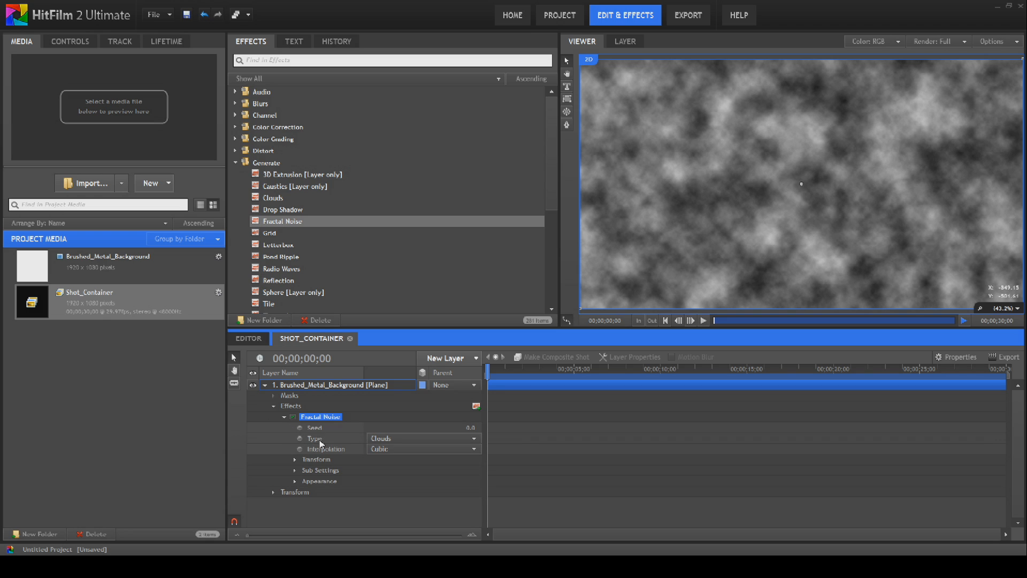
pyautogui.click(296, 460)
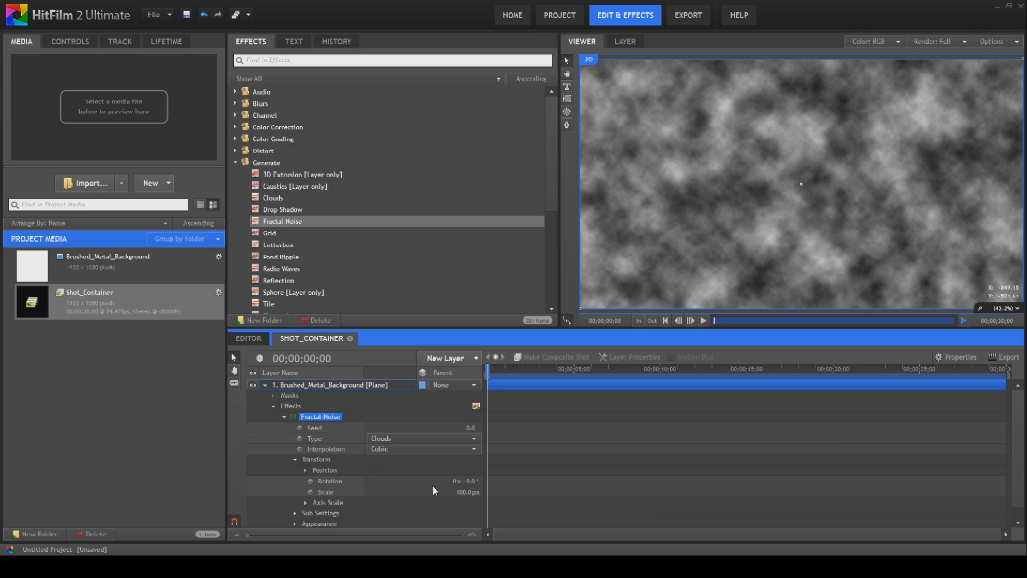
pyautogui.click(463, 492)
pyautogui.write('1')
pyautogui.press('Return')
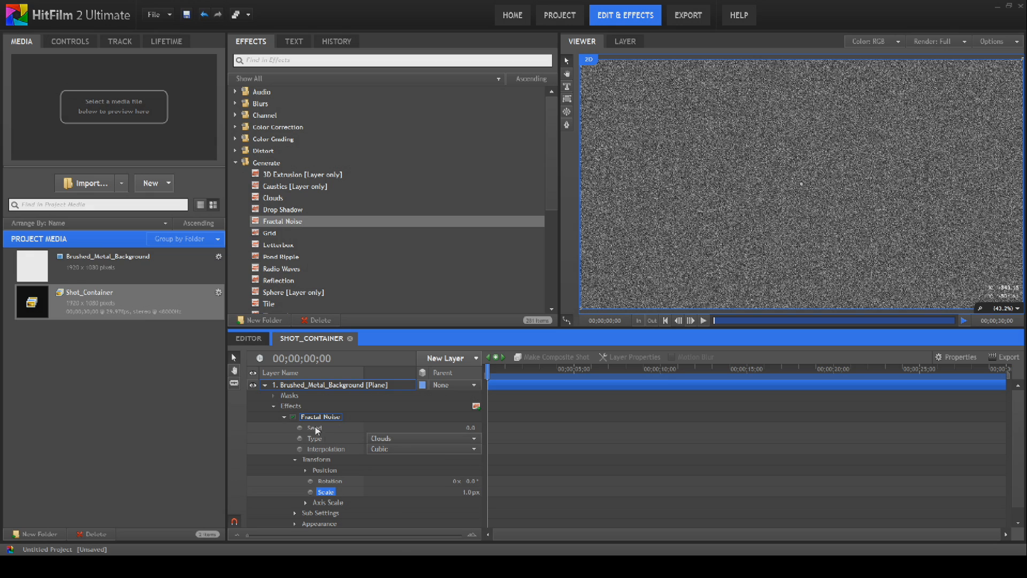
pyautogui.click(284, 416)
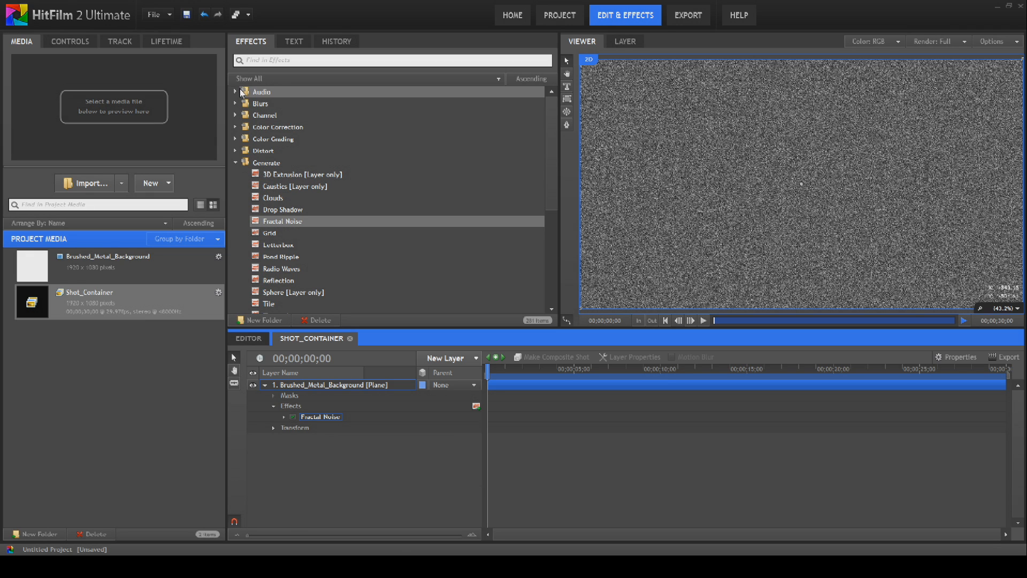
# Apply the Blur effect to the background plane after Fractal Noise and set its radius to 60 px
pyautogui.click(236, 105)
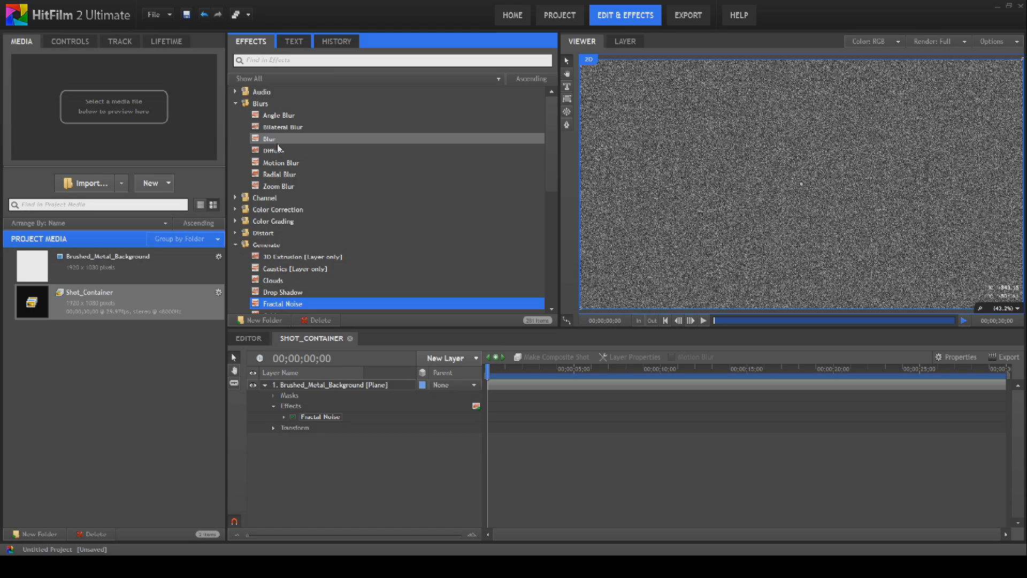
pyautogui.moveTo(277, 139); pyautogui.dragTo(316, 425)
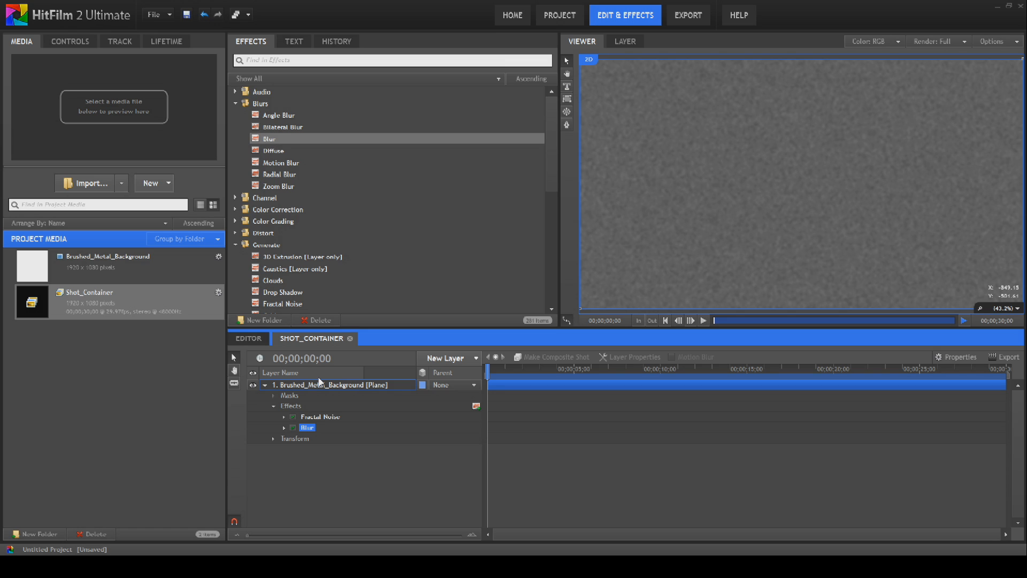
pyautogui.click(284, 428)
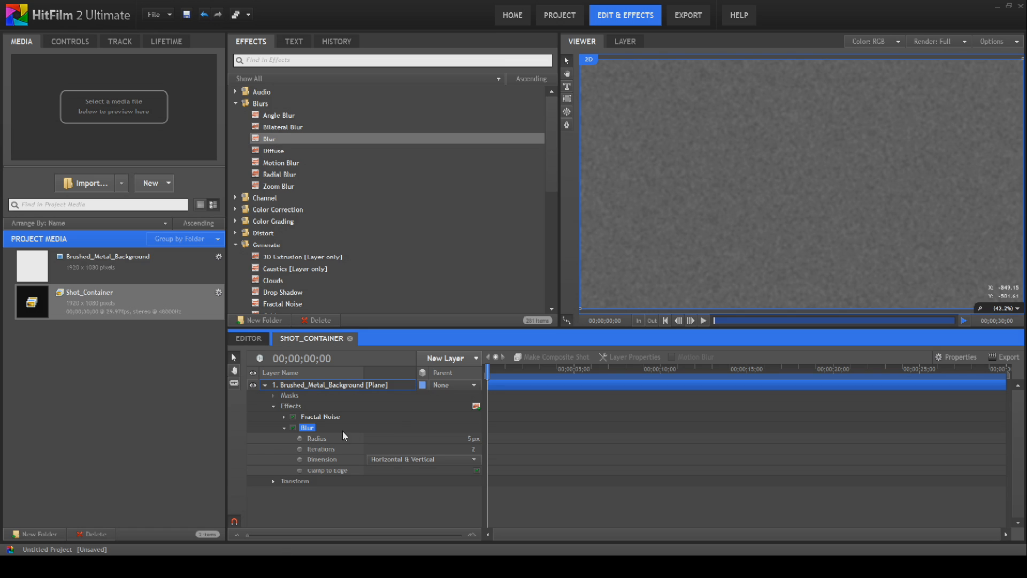
pyautogui.click(469, 437)
pyautogui.write('60')
pyautogui.press('Return')
# Set the background blur's iterations to 4 and its dimension to Horizontal
pyautogui.moveTo(472, 449); pyautogui.dragTo(474, 449)
pyautogui.click(475, 463)
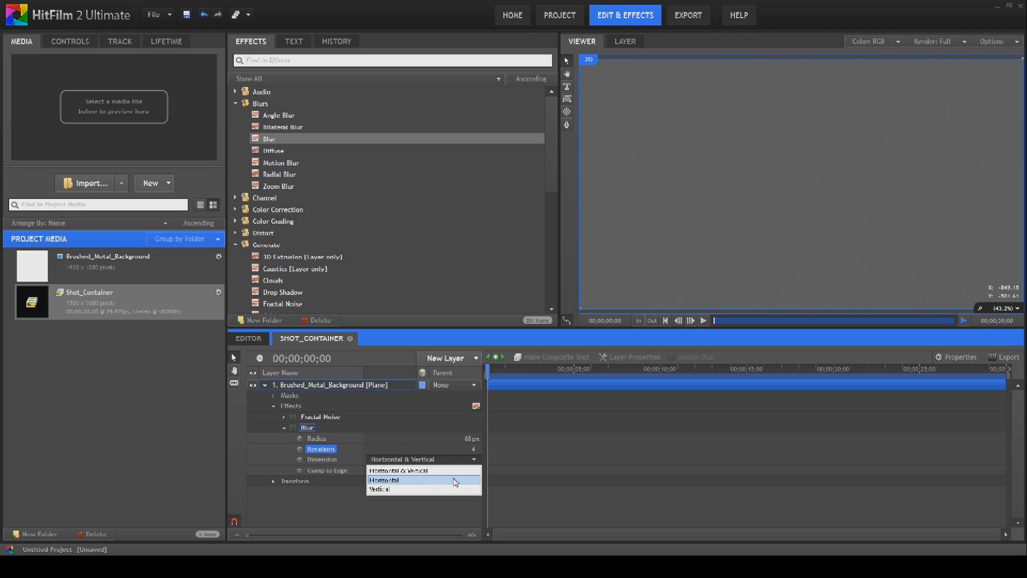
pyautogui.click(455, 482)
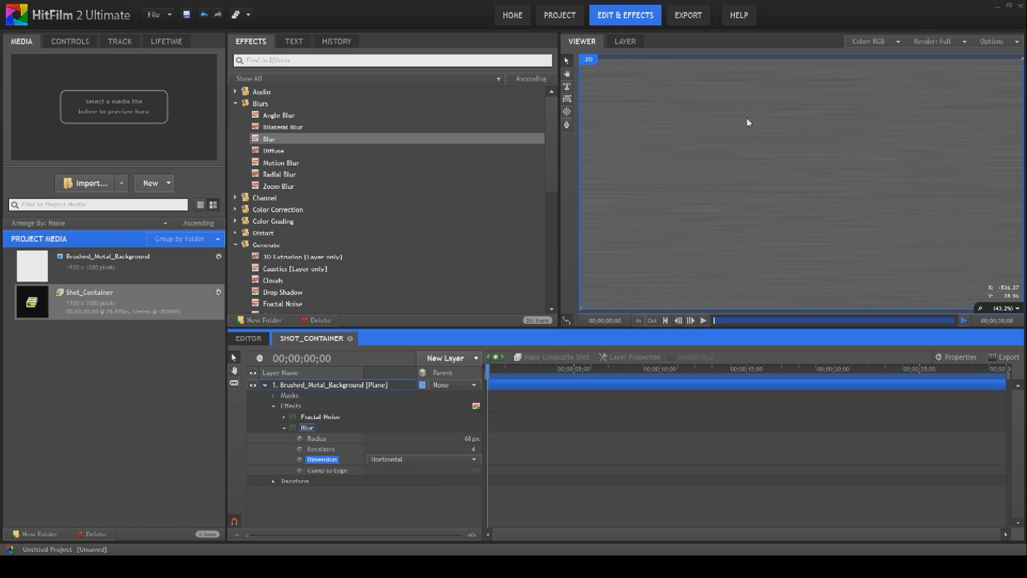
# Turn the blur's Clamp to Edge off and on again to compare the plane's side edges
pyautogui.click(476, 471)
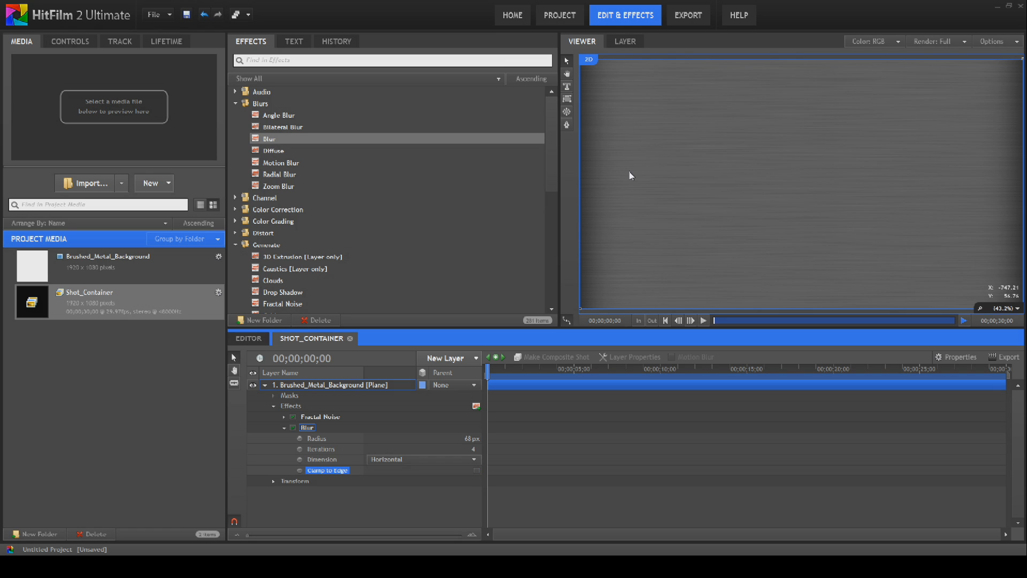
pyautogui.click(477, 471)
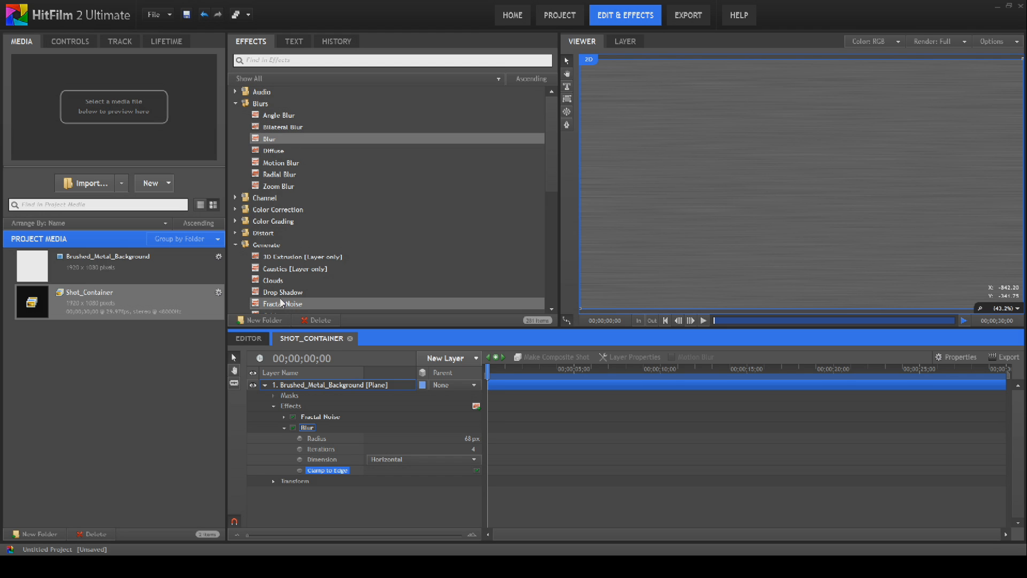
# Apply the Vignette colour grading effect to the background plane after the Blur effect
pyautogui.click(272, 218)
pyautogui.scroll(-2, 272, 218)
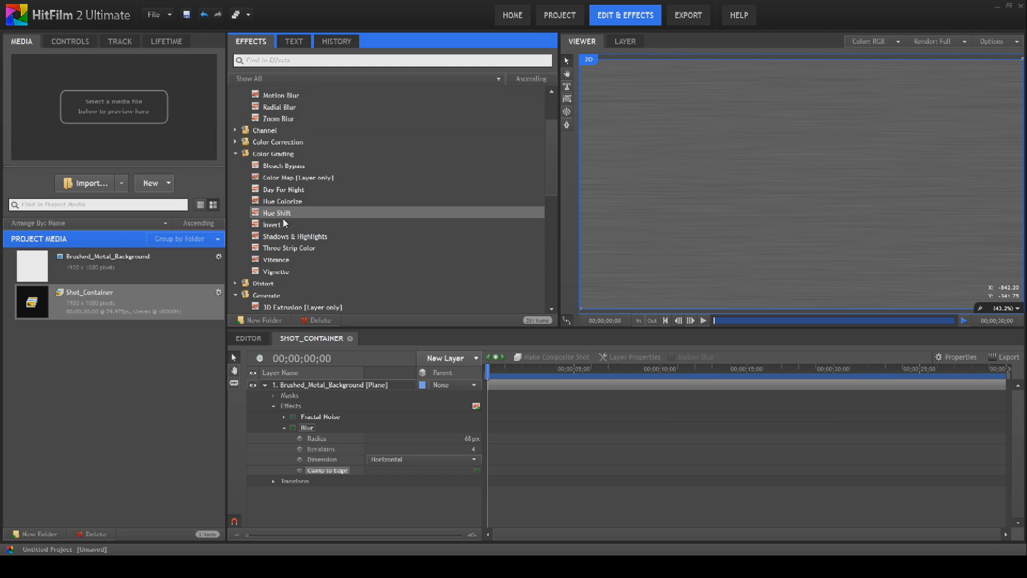
pyautogui.moveTo(276, 271); pyautogui.dragTo(351, 478)
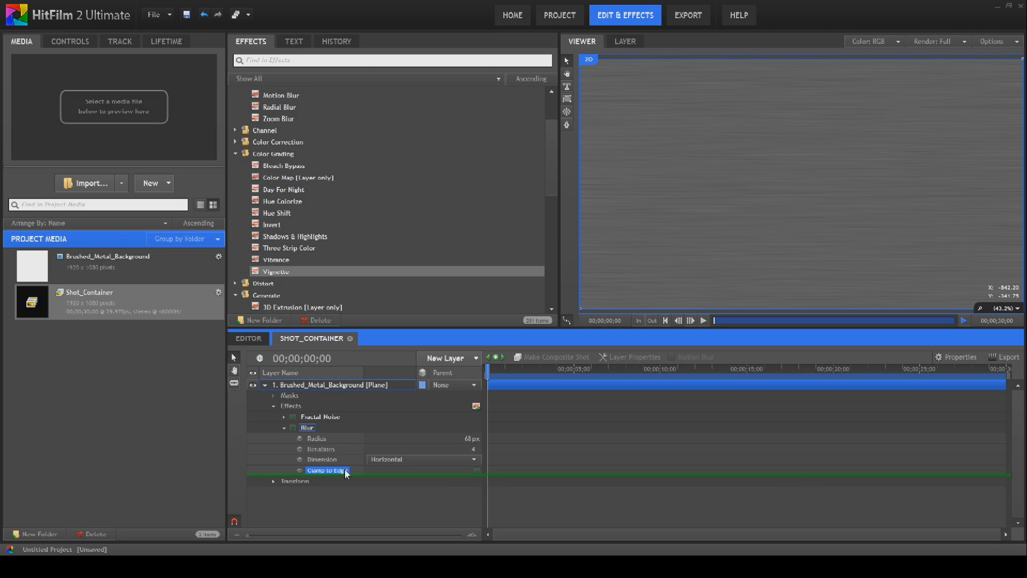
# Set the Vignette's width to 2300 and its height to 900
pyautogui.click(284, 429)
pyautogui.click(284, 439)
pyautogui.click(465, 461)
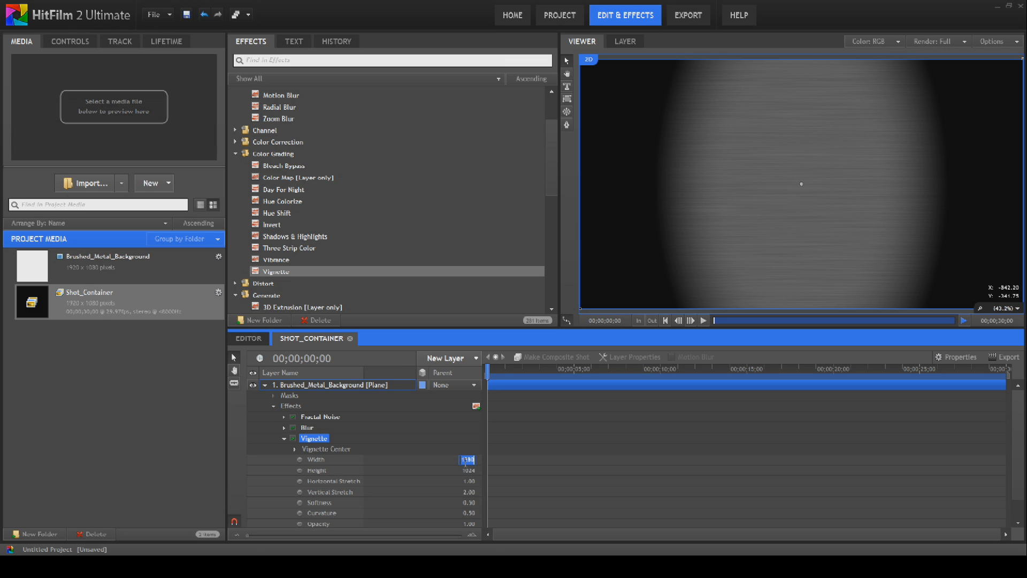
pyautogui.write('123')
pyautogui.write('00')
pyautogui.press('Tab')
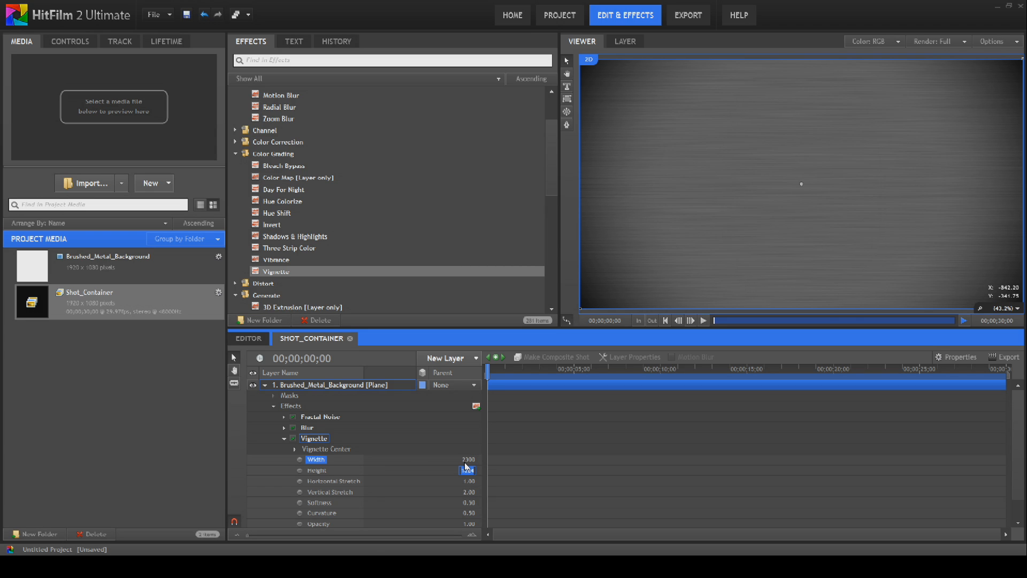
pyautogui.write('900')
pyautogui.press('Return')
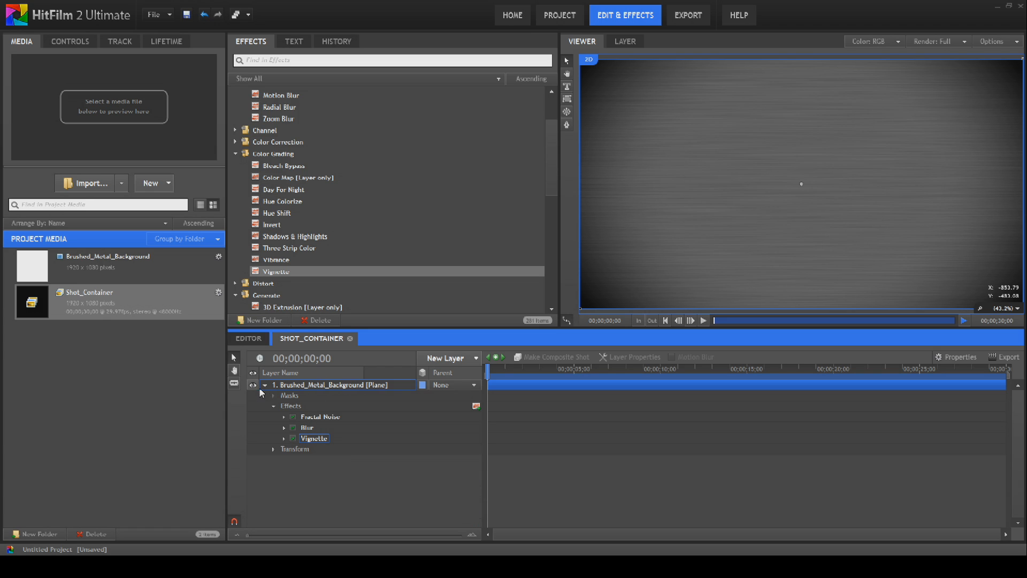
# Add a new grade layer above the background plane and rename it Dirt
pyautogui.click(474, 358)
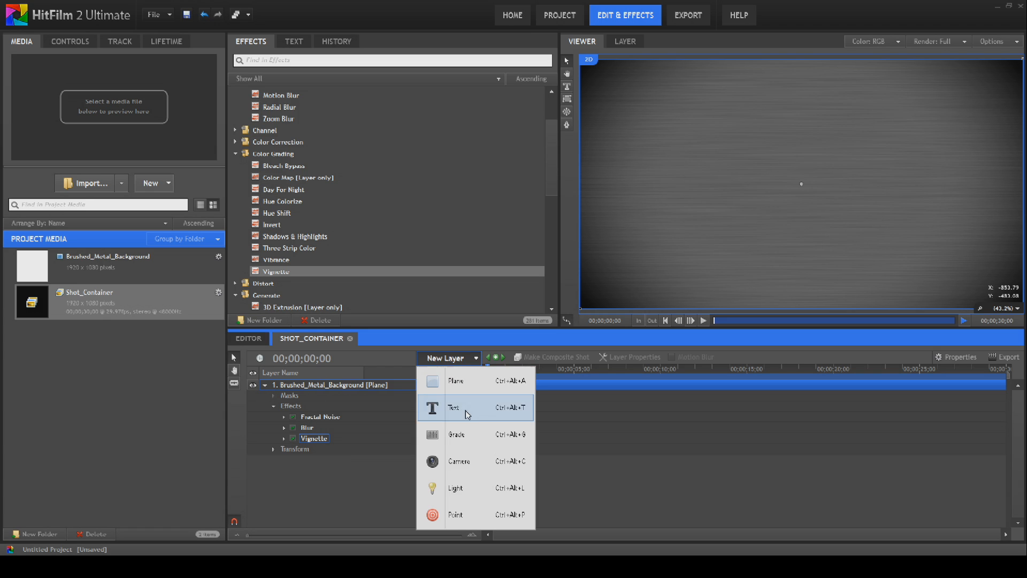
pyautogui.click(450, 431)
pyautogui.rightClick(337, 385)
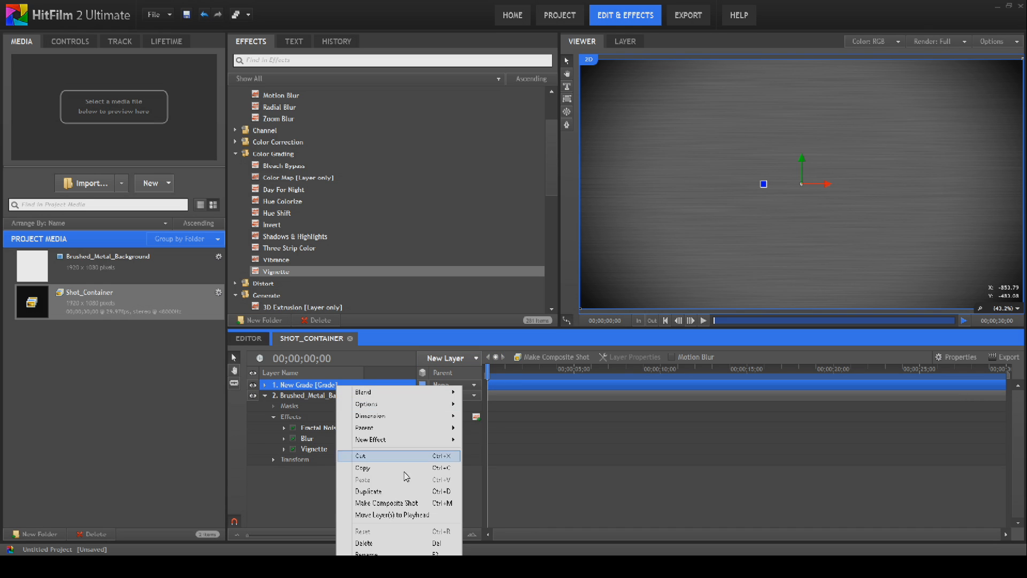
pyautogui.click(382, 554)
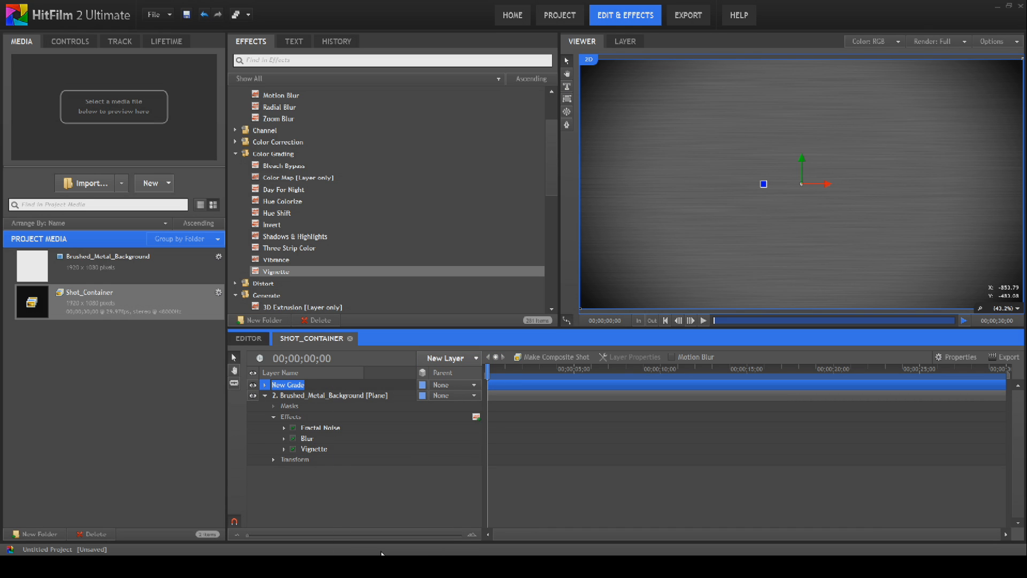
pyautogui.write('Dirt')
pyautogui.press('Return')
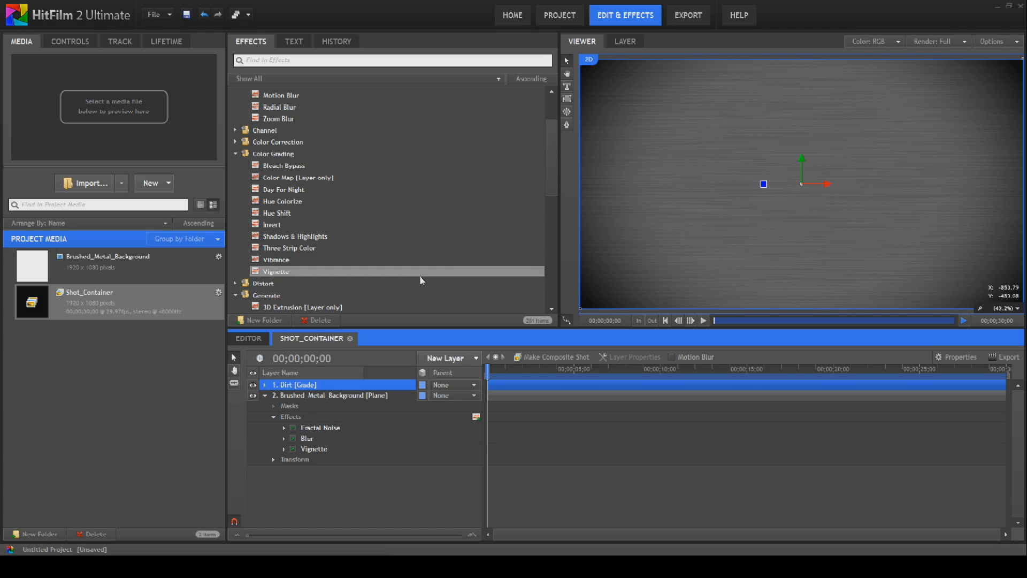
# Apply the Fractal Noise effect to the Dirt grade layer
pyautogui.scroll(2, 316, 182)
pyautogui.scroll(-2, 310, 191)
pyautogui.scroll(2, 289, 182)
pyautogui.scroll(-5, 289, 182)
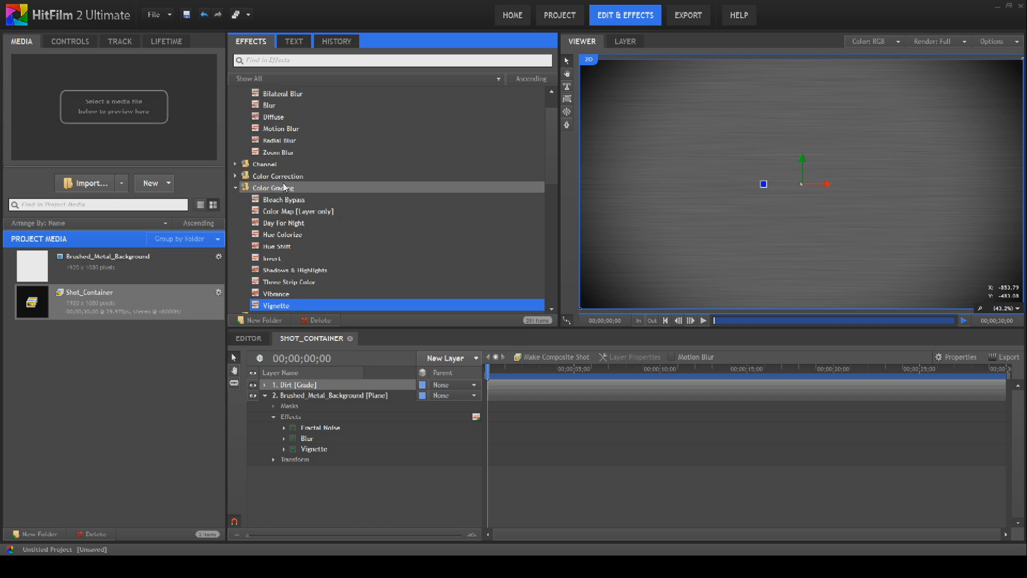
pyautogui.moveTo(279, 259); pyautogui.dragTo(317, 389)
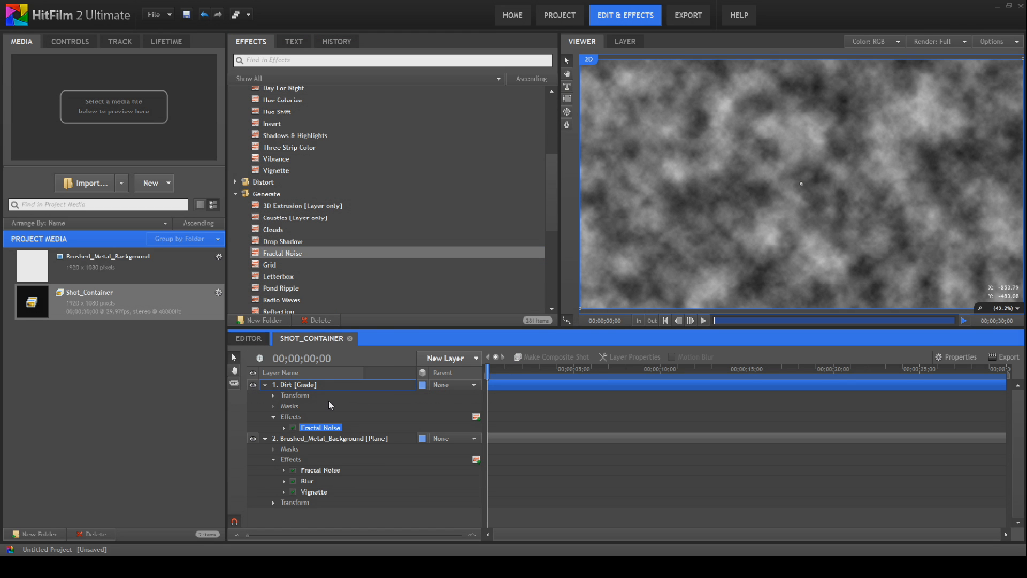
# Change the Dirt layer's blend mode from Normal to the mode that follows Screen
pyautogui.rightClick(336, 389)
pyautogui.moveTo(395, 394)
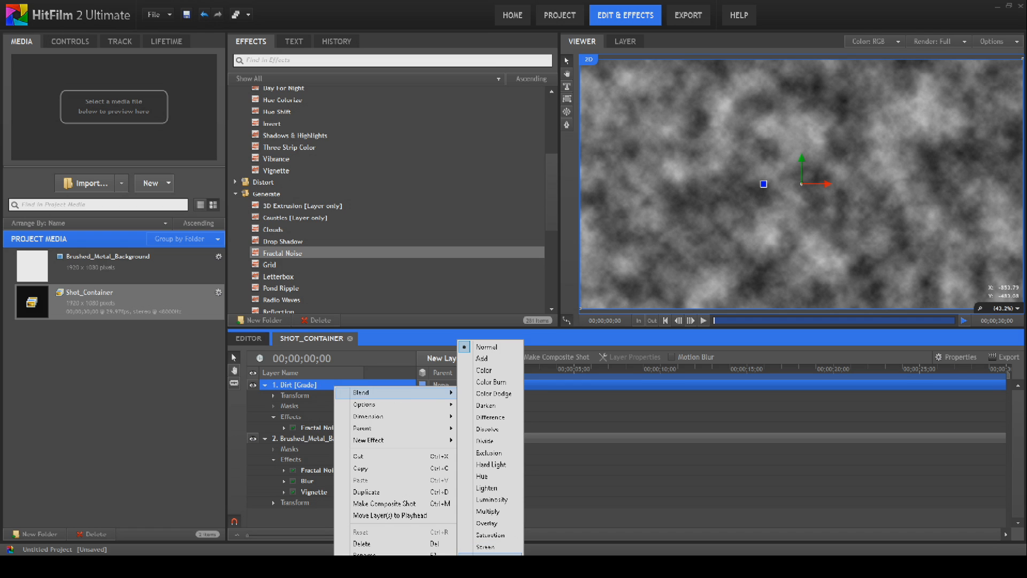
pyautogui.click(490, 553)
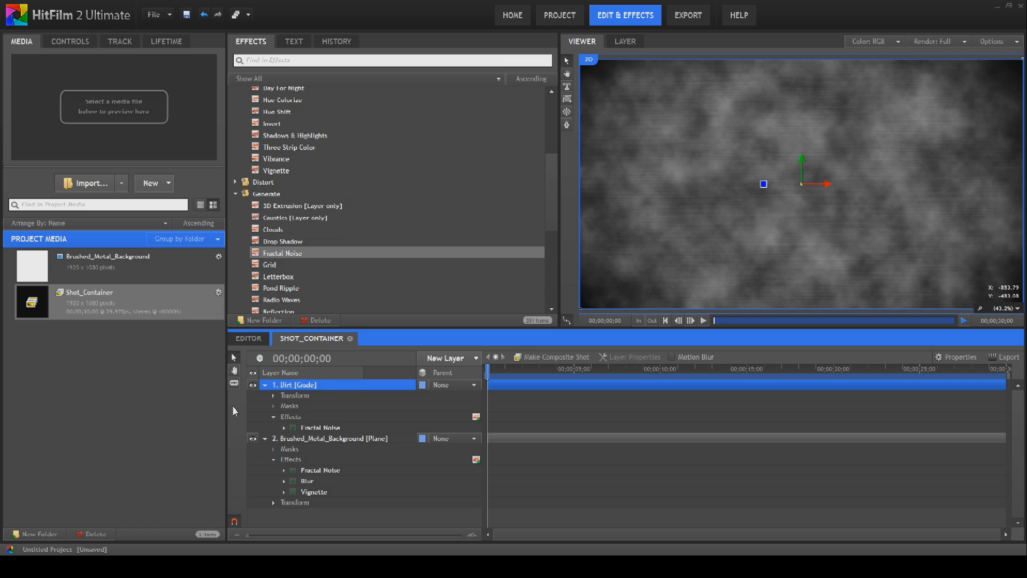
# Set the scale of the Dirt layer's Fractal Noise to 80 px
pyautogui.click(284, 428)
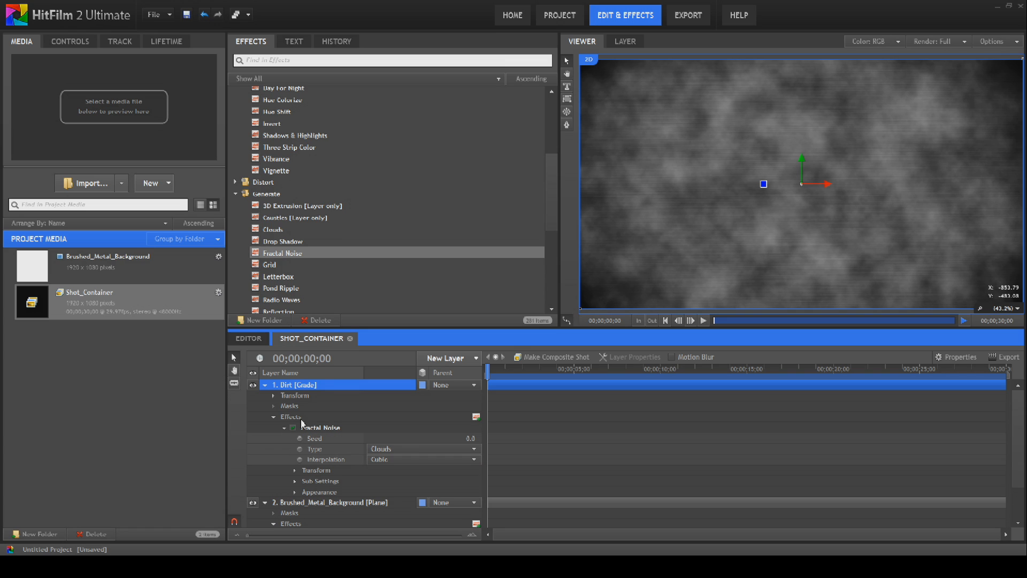
pyautogui.click(295, 470)
pyautogui.click(463, 502)
pyautogui.press('Return')
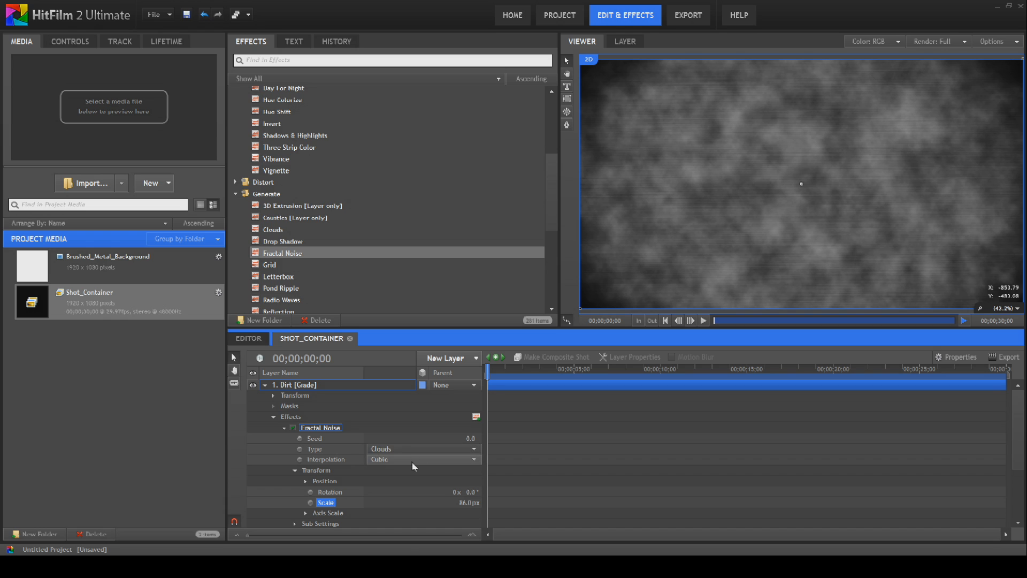
# Adjust the exposure and raise the offset in the appearance settings of the Dirt layer's Fractal Noise
pyautogui.scroll(-2, 392, 452)
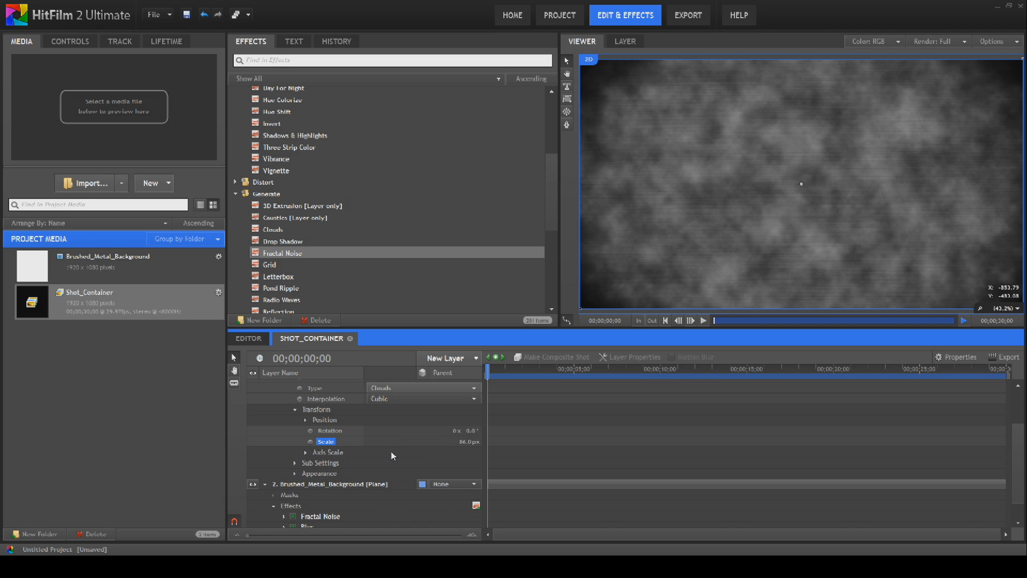
pyautogui.click(295, 474)
pyautogui.scroll(-2, 444, 426)
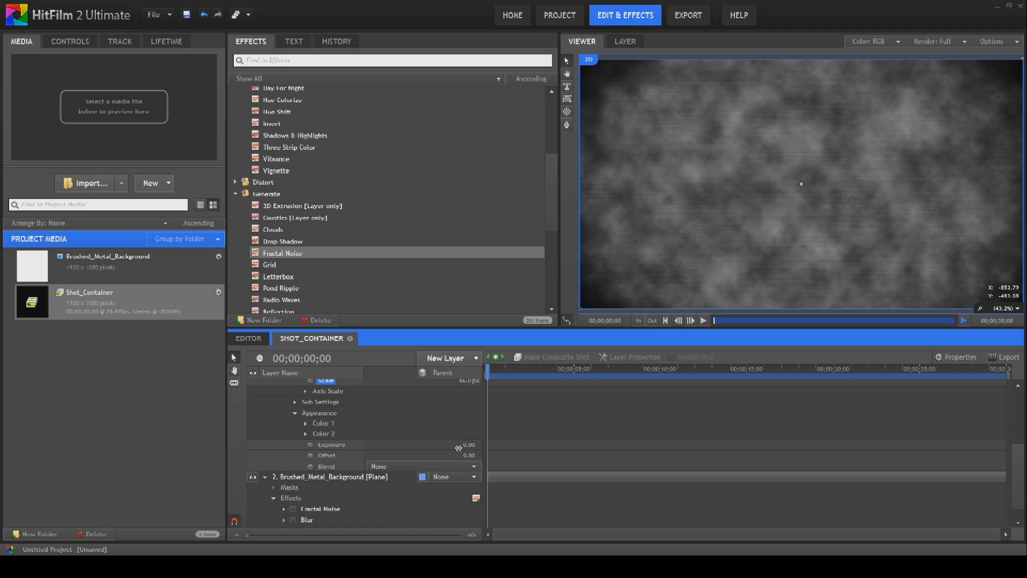
pyautogui.click(467, 445)
pyautogui.press('BackSpace')
pyautogui.press('Return')
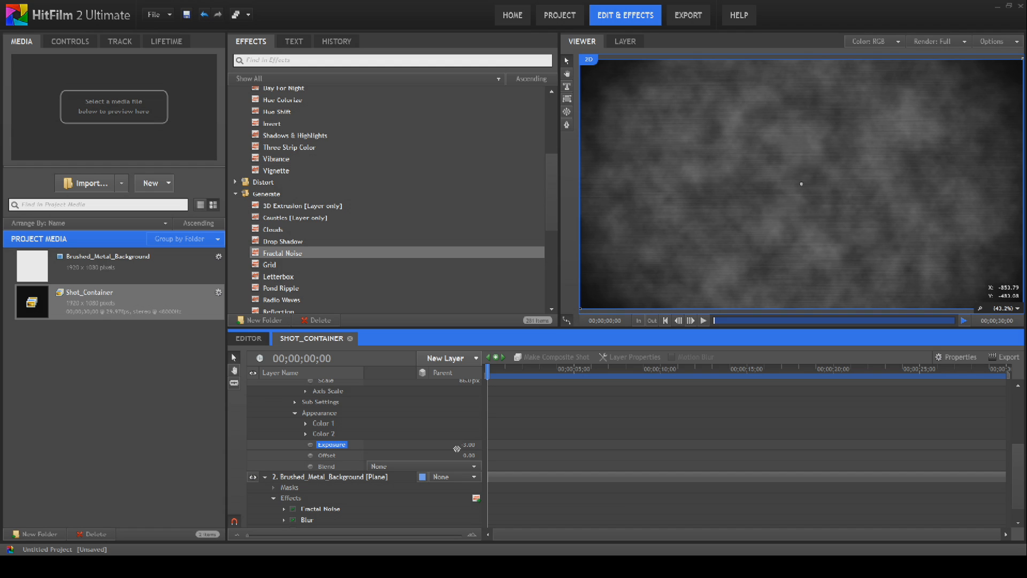
pyautogui.click(469, 455)
pyautogui.write('0.3')
pyautogui.press('Return')
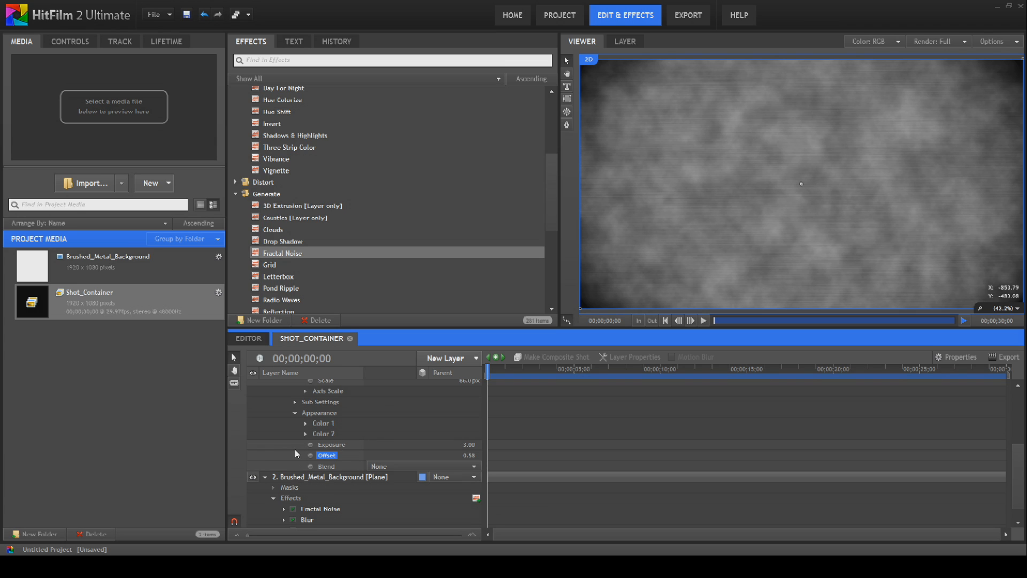
# Lower the Dirt layer's opacity to 12% and collapse the expanded layer properties
pyautogui.scroll(4, 306, 434)
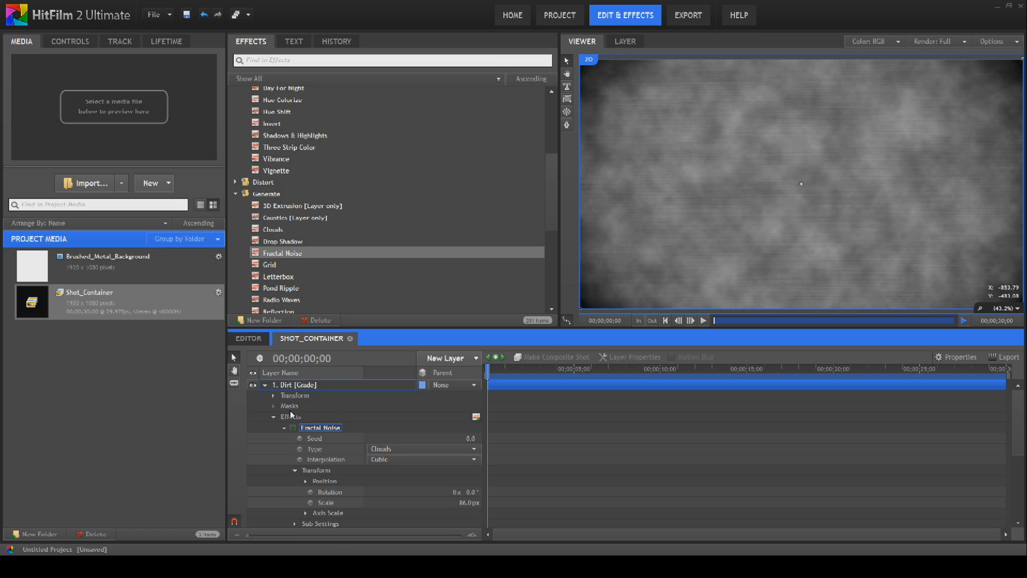
pyautogui.click(273, 396)
pyautogui.moveTo(473, 408); pyautogui.dragTo(432, 415)
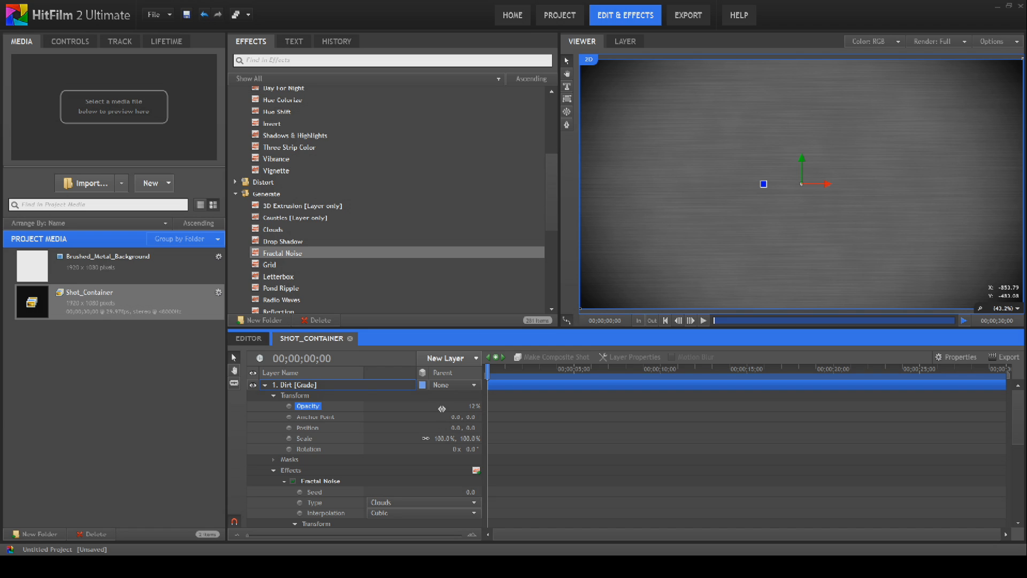
pyautogui.click(273, 396)
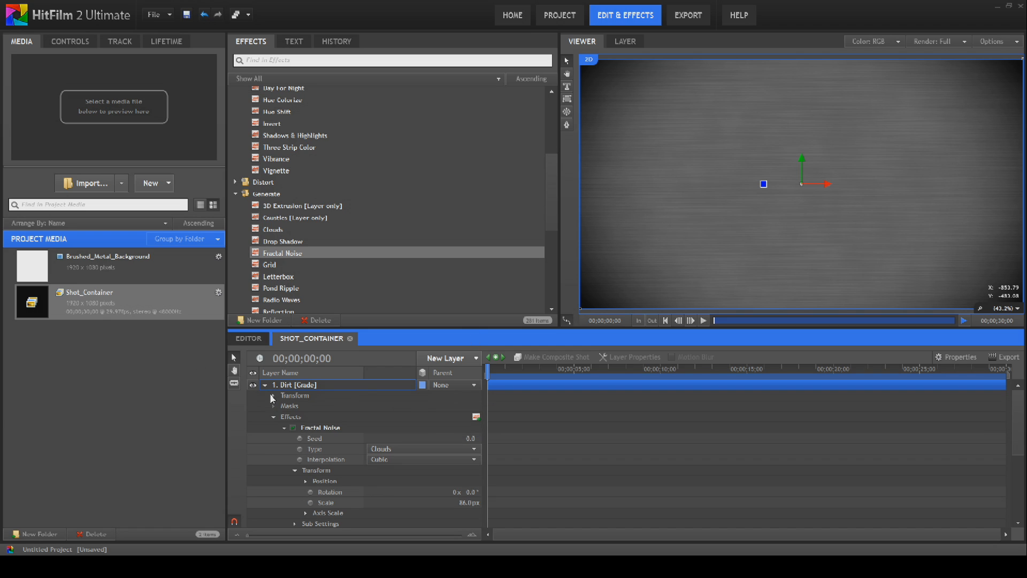
pyautogui.click(273, 417)
pyautogui.click(272, 450)
pyautogui.click(266, 428)
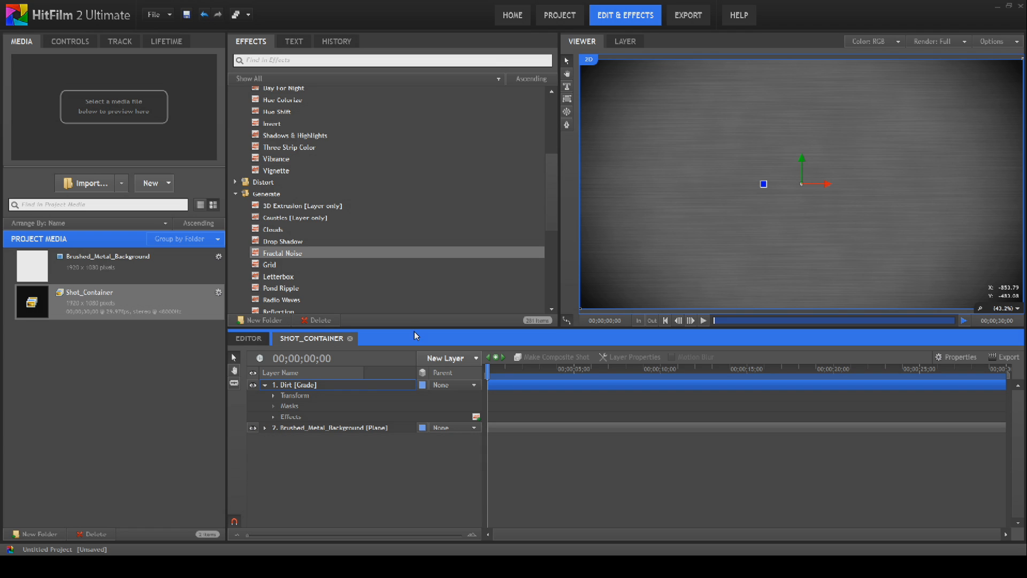
# Add a new grade layer to the composite shot and rename it Gradient
pyautogui.click(465, 358)
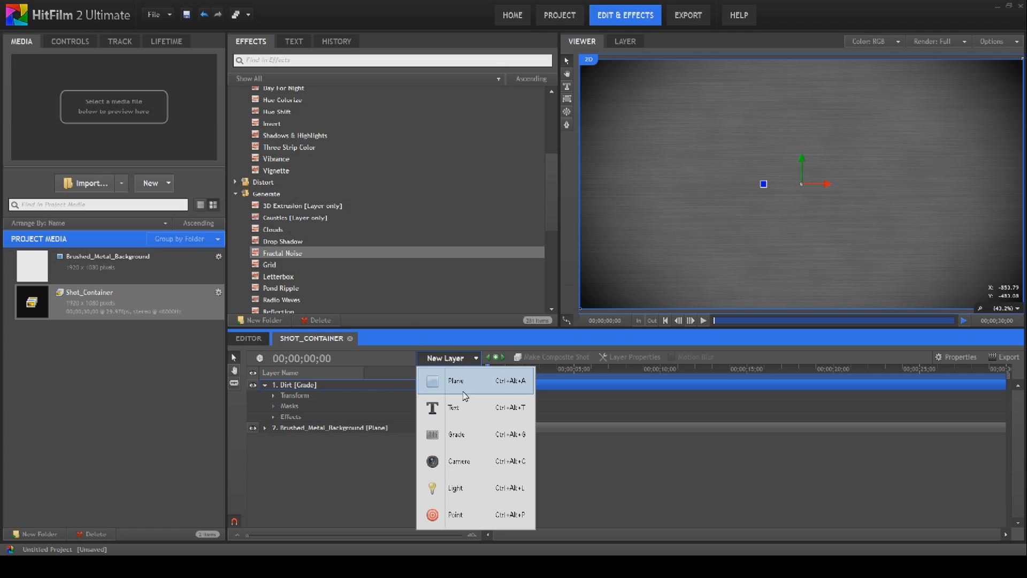
pyautogui.click(465, 440)
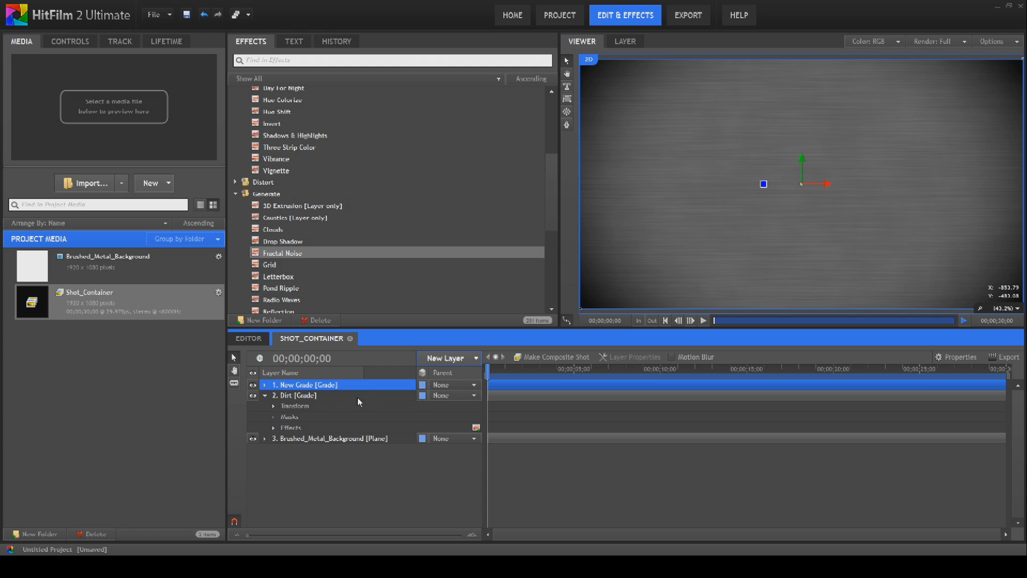
pyautogui.rightClick(332, 388)
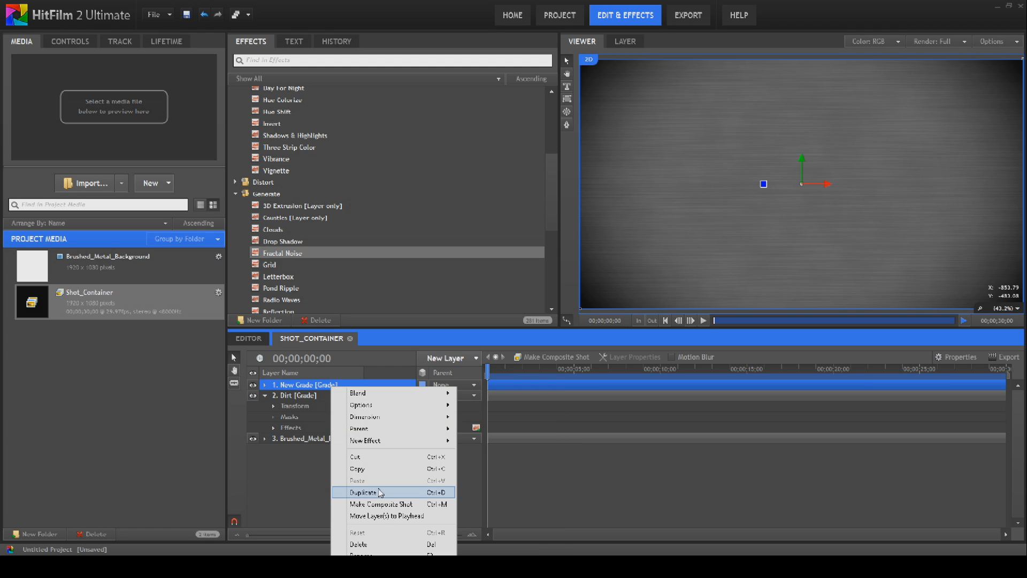
pyautogui.click(379, 556)
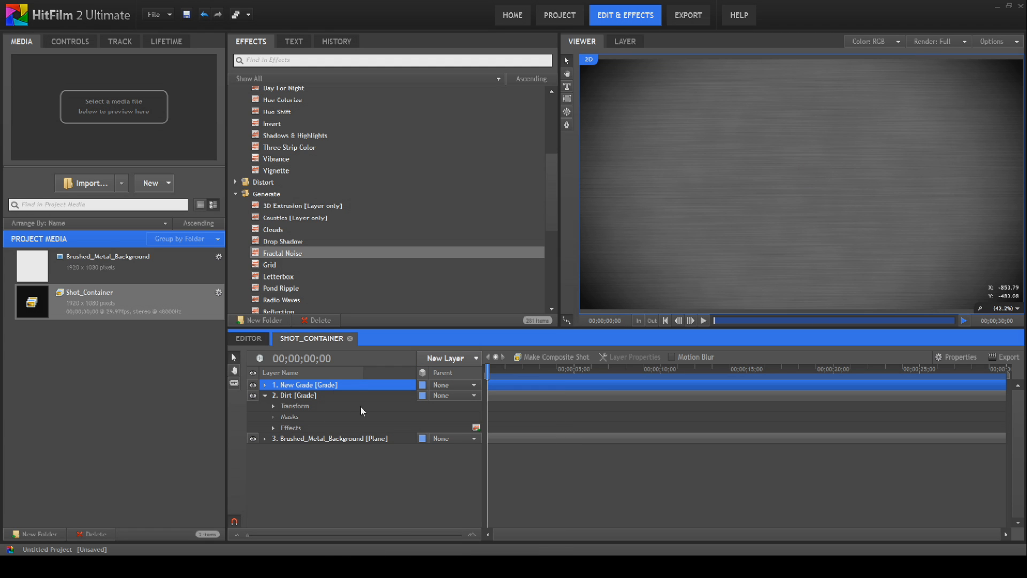
pyautogui.rightClick(359, 392)
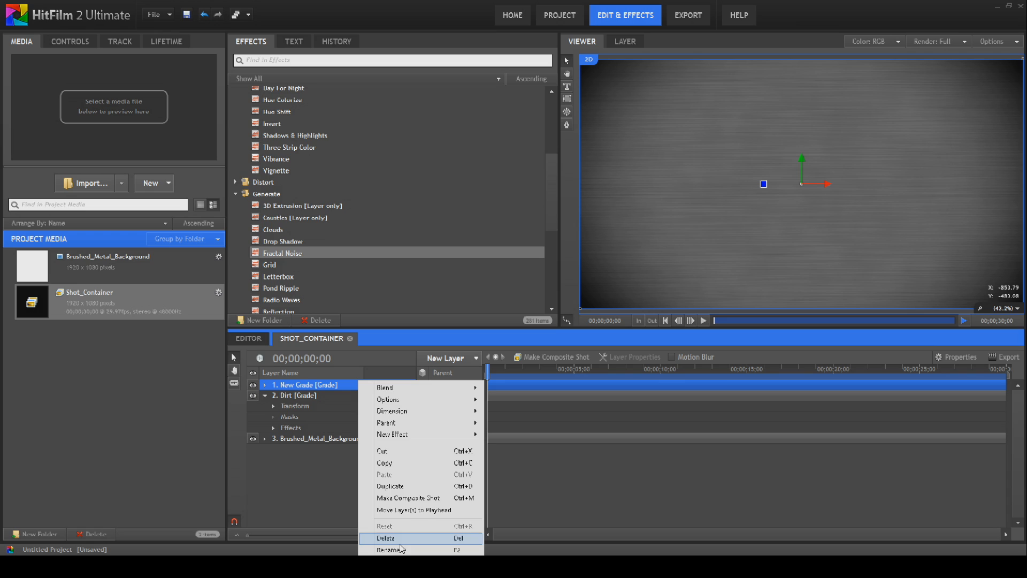
pyautogui.click(403, 550)
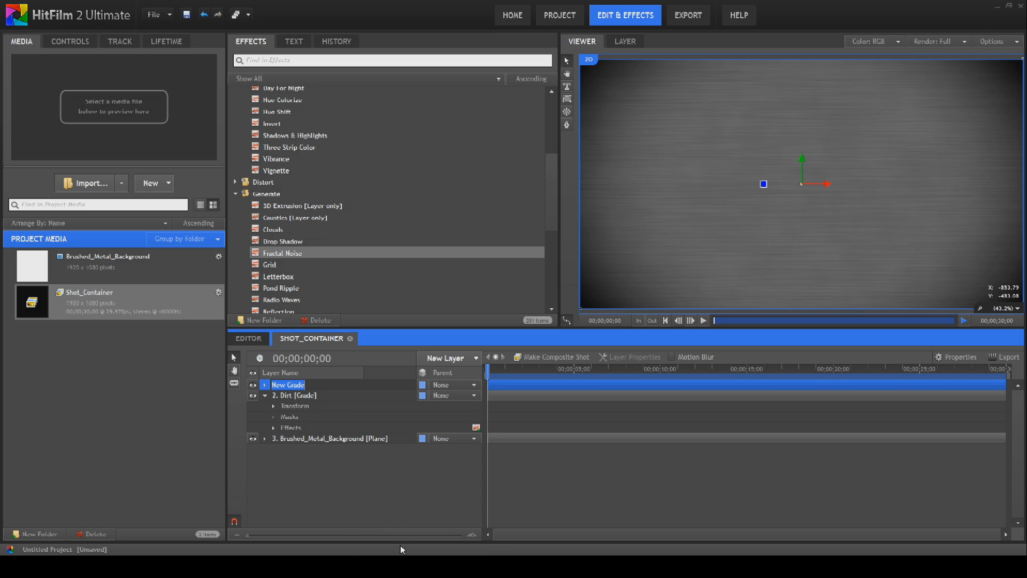
pyautogui.write('Gradient')
pyautogui.press('Return')
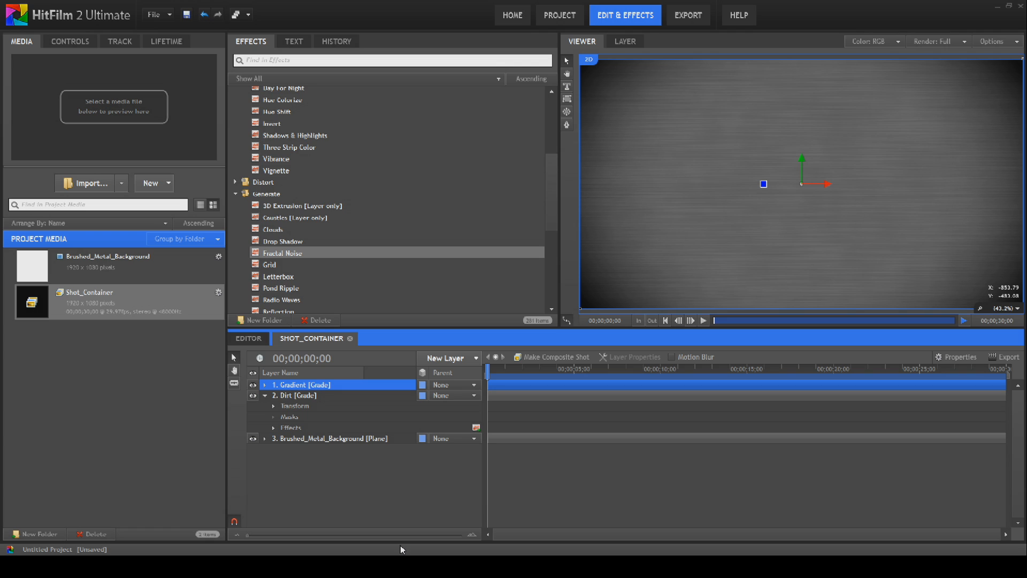
# Move the Gradient layer below the Dirt layer and hide the Dirt layer
pyautogui.moveTo(304, 385); pyautogui.dragTo(303, 409)
pyautogui.click(264, 384)
pyautogui.click(253, 386)
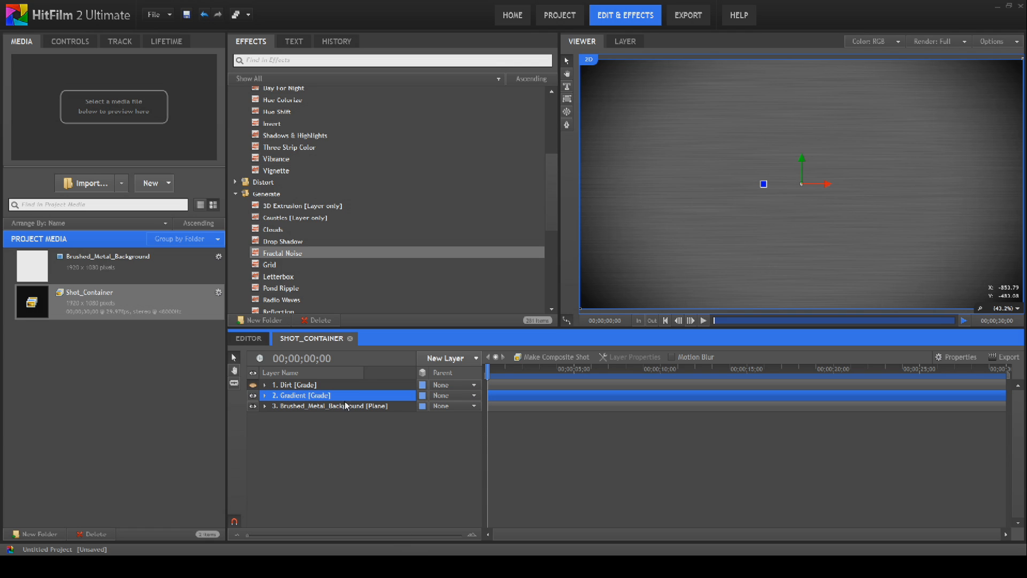
# Apply the Color Gradient effect from Gradients & Fills to the Gradient layer
pyautogui.click(297, 254)
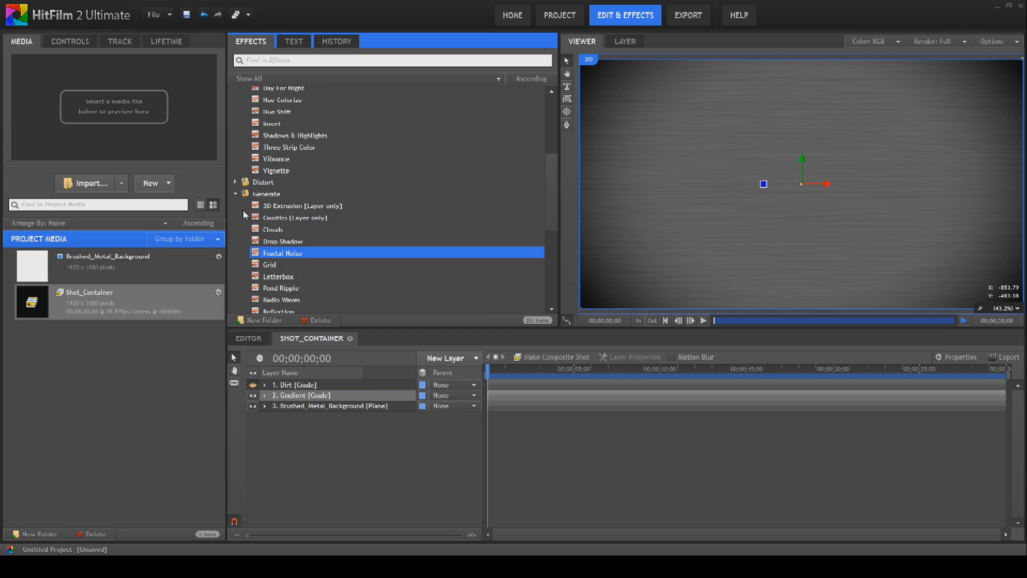
pyautogui.scroll(-4, 243, 208)
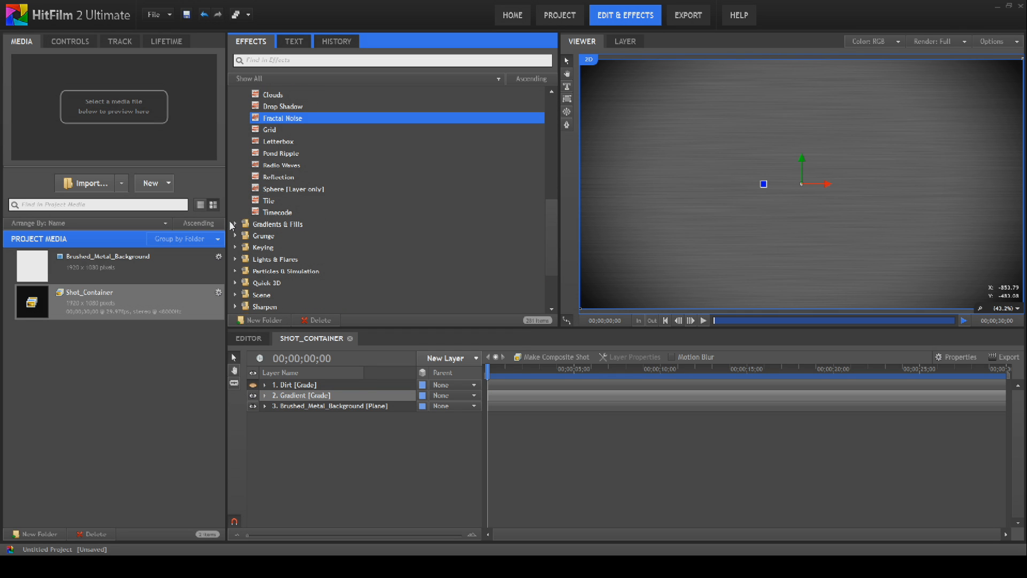
pyautogui.click(230, 222)
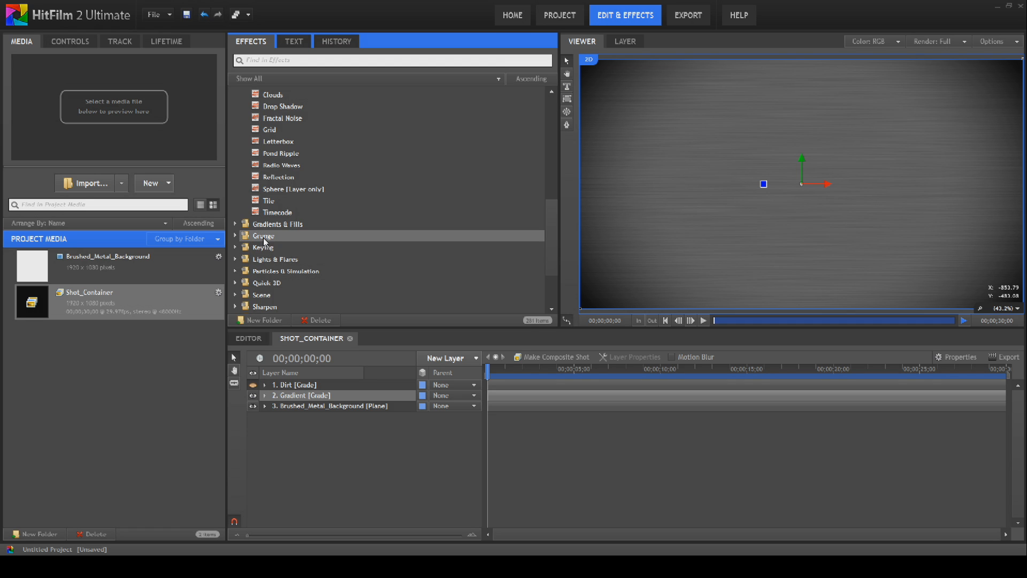
pyautogui.click(236, 224)
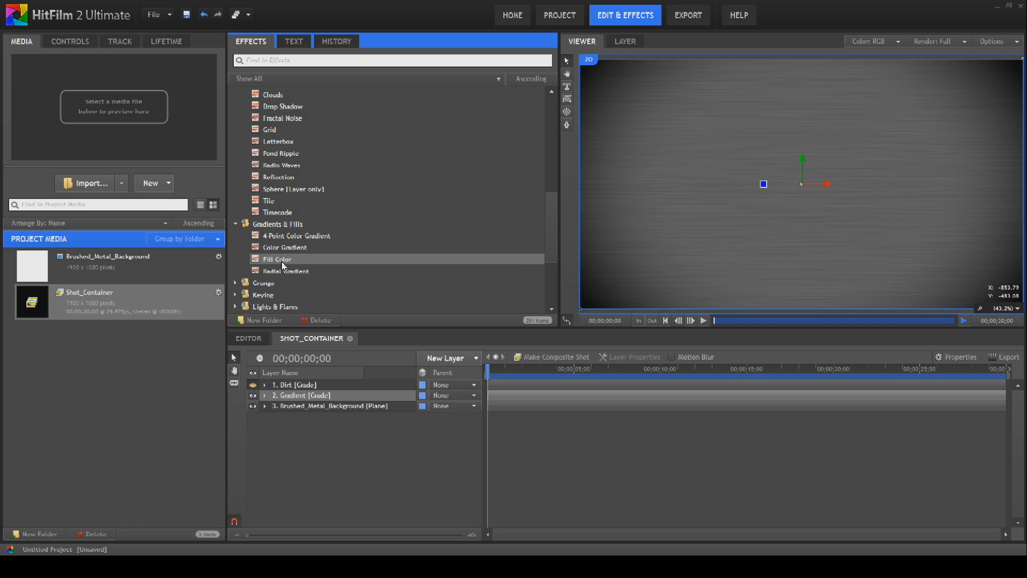
pyautogui.moveTo(284, 247); pyautogui.dragTo(301, 397)
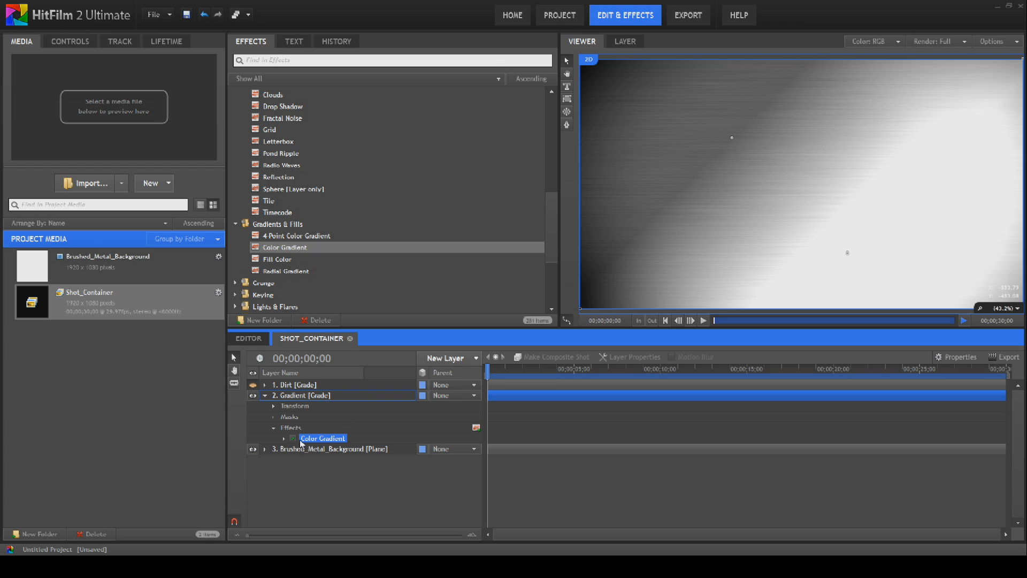
# Change the Gradient layer's blend mode so the color gradient mixes with the brushed metal texture
pyautogui.rightClick(311, 397)
pyautogui.moveTo(380, 409)
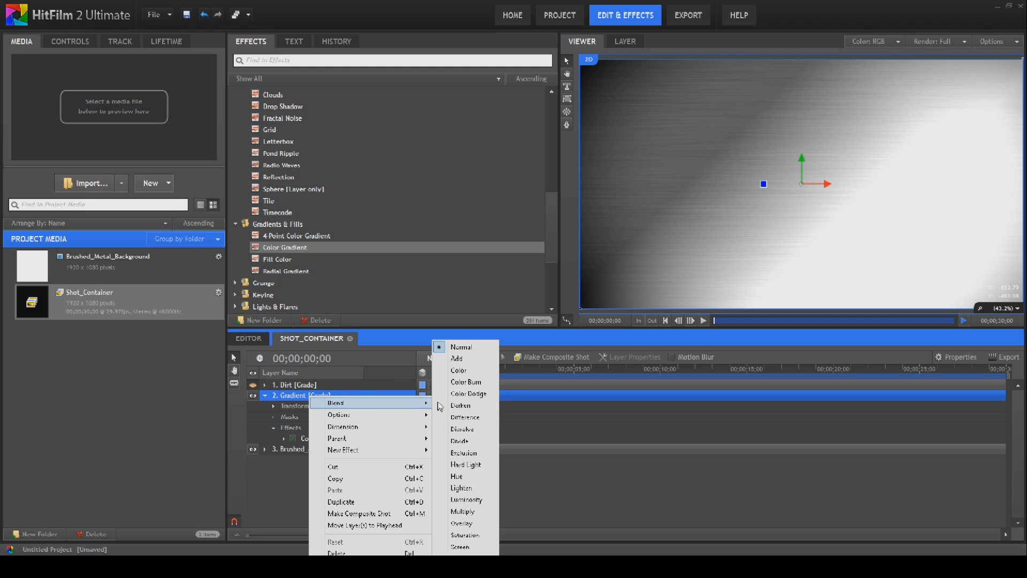
pyautogui.click(476, 536)
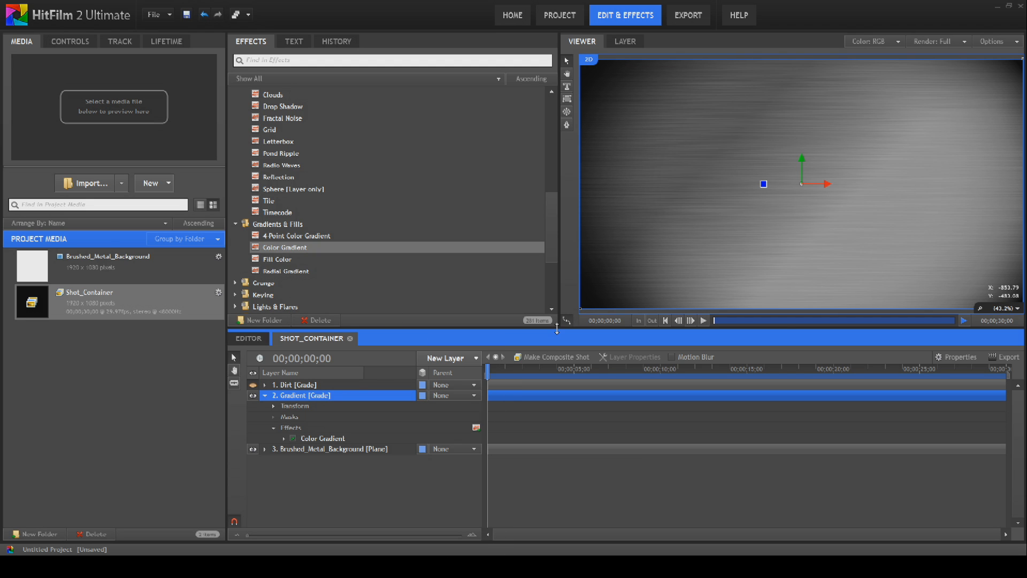
# Reposition the Color Gradient's points, placing the start point near the frame's upper-left corner and the end point at its lower-right corner
pyautogui.click(324, 437)
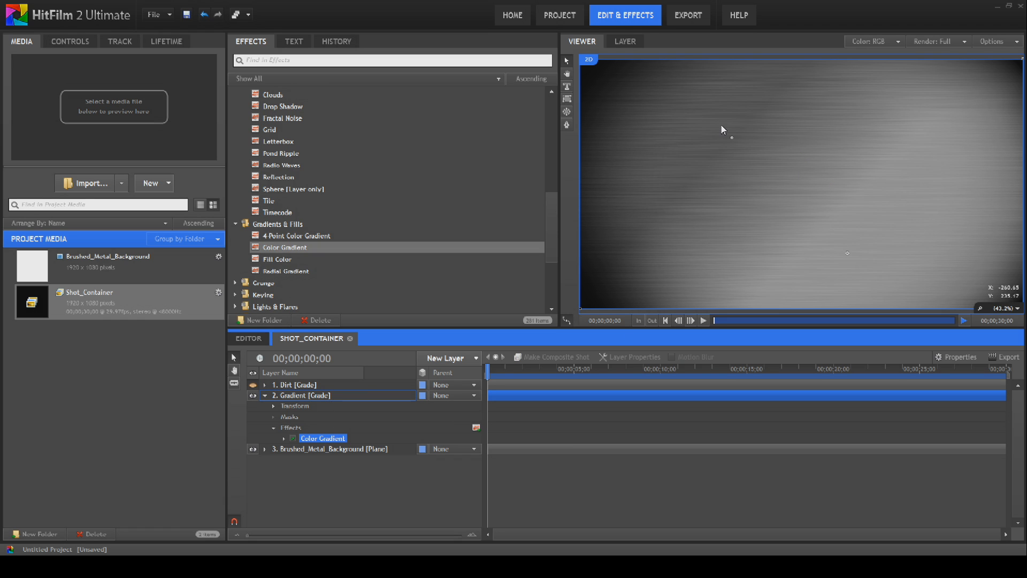
pyautogui.moveTo(730, 136)
pyautogui.mouseDown()
pyautogui.moveTo(680, 135)
pyautogui.moveTo(791, 223)
pyautogui.moveTo(769, 199)
pyautogui.mouseUp()
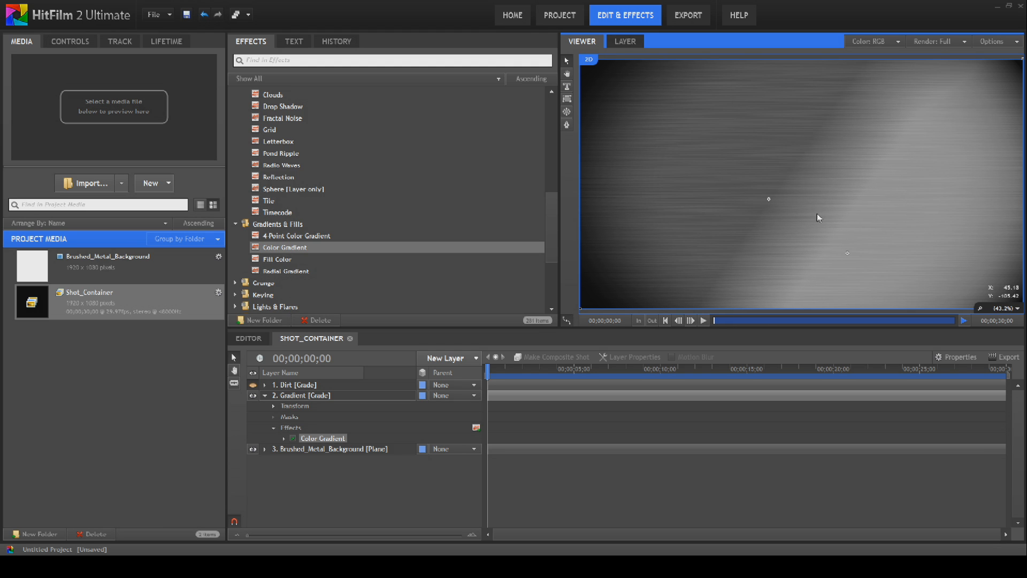
pyautogui.moveTo(848, 253); pyautogui.dragTo(1018, 312)
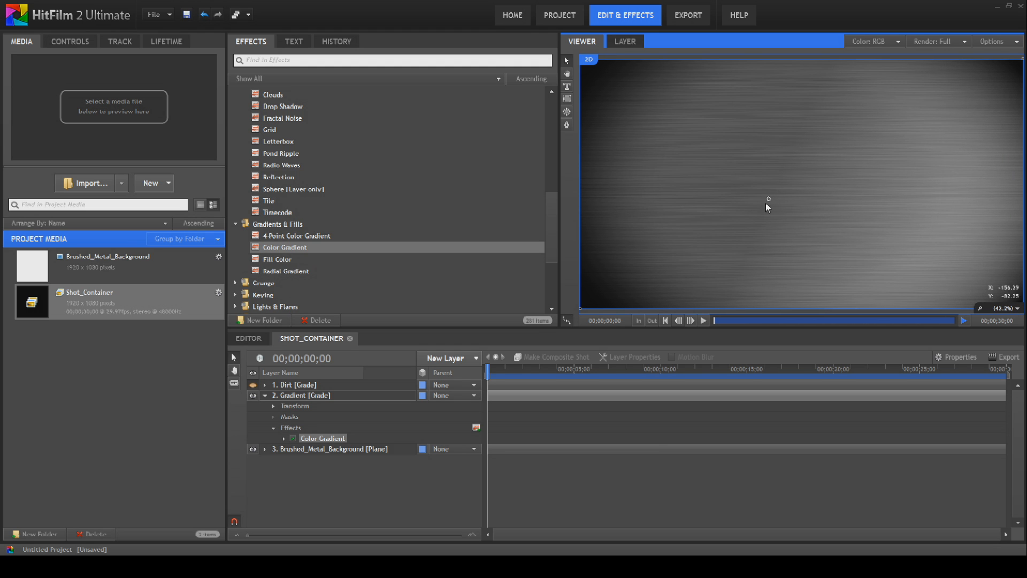
pyautogui.moveTo(761, 199)
pyautogui.mouseDown()
pyautogui.moveTo(620, 121)
pyautogui.moveTo(603, 100)
pyautogui.moveTo(610, 89)
pyautogui.moveTo(670, 123)
pyautogui.moveTo(652, 104)
pyautogui.mouseUp()
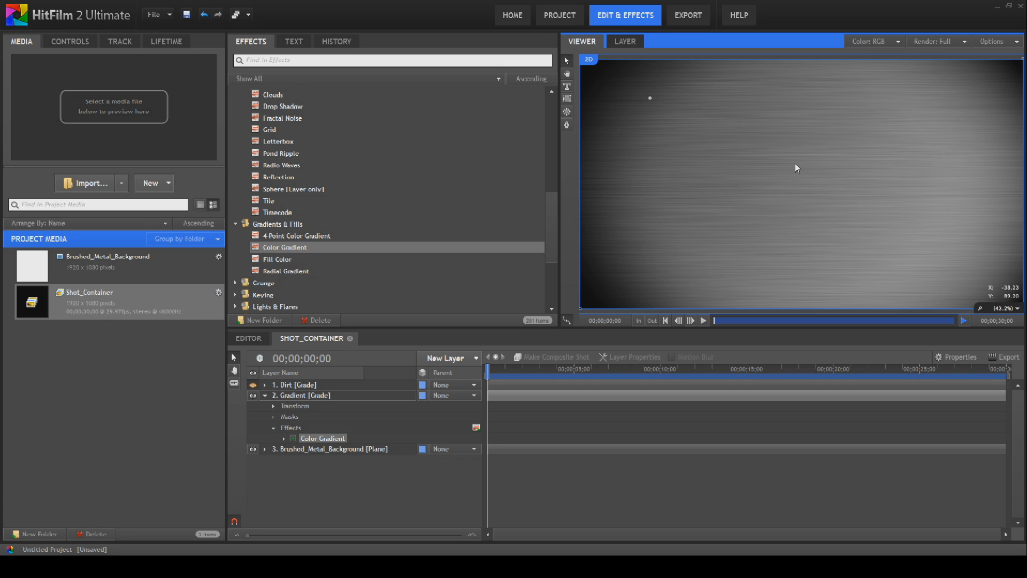